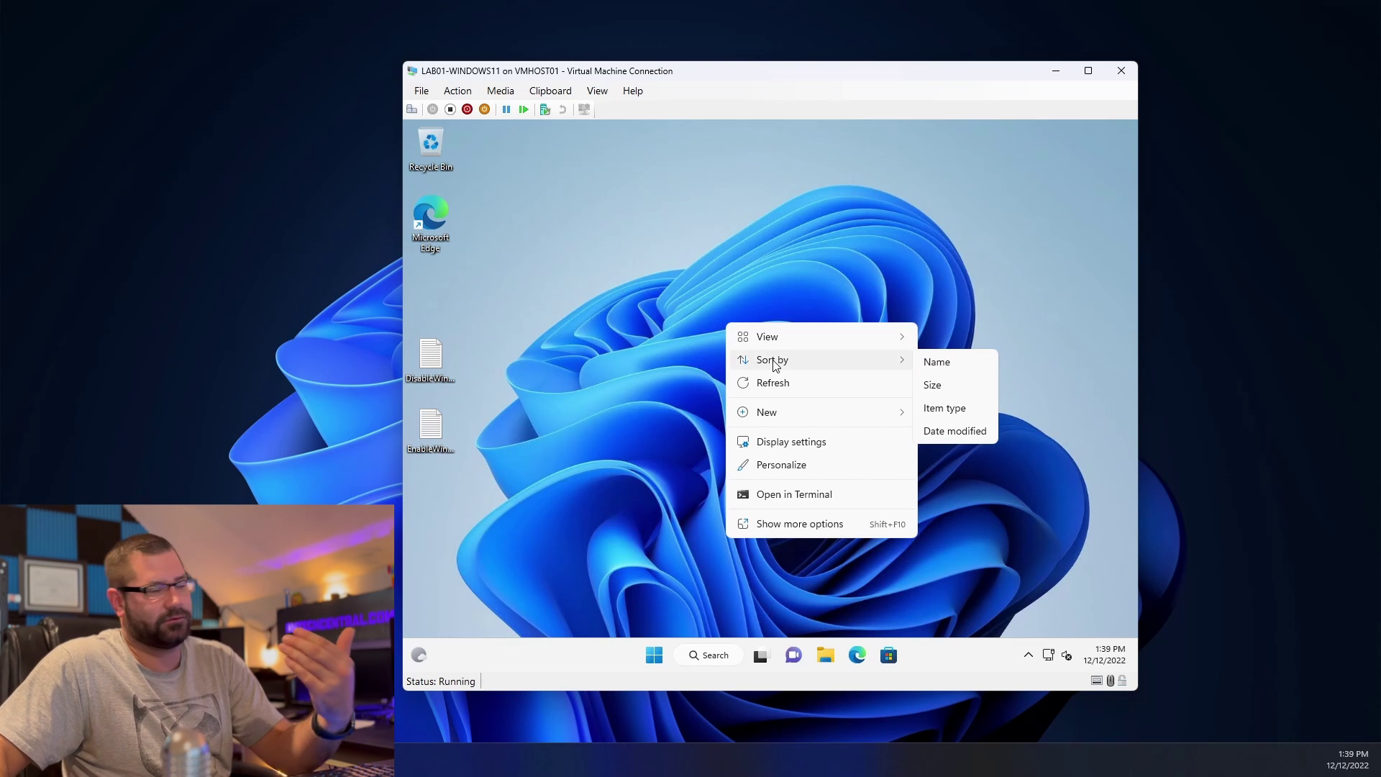
Expand the desktop menu with Show more options, then dismiss it with Esc
{"action": "left_click", "coordinate": [800, 524]}
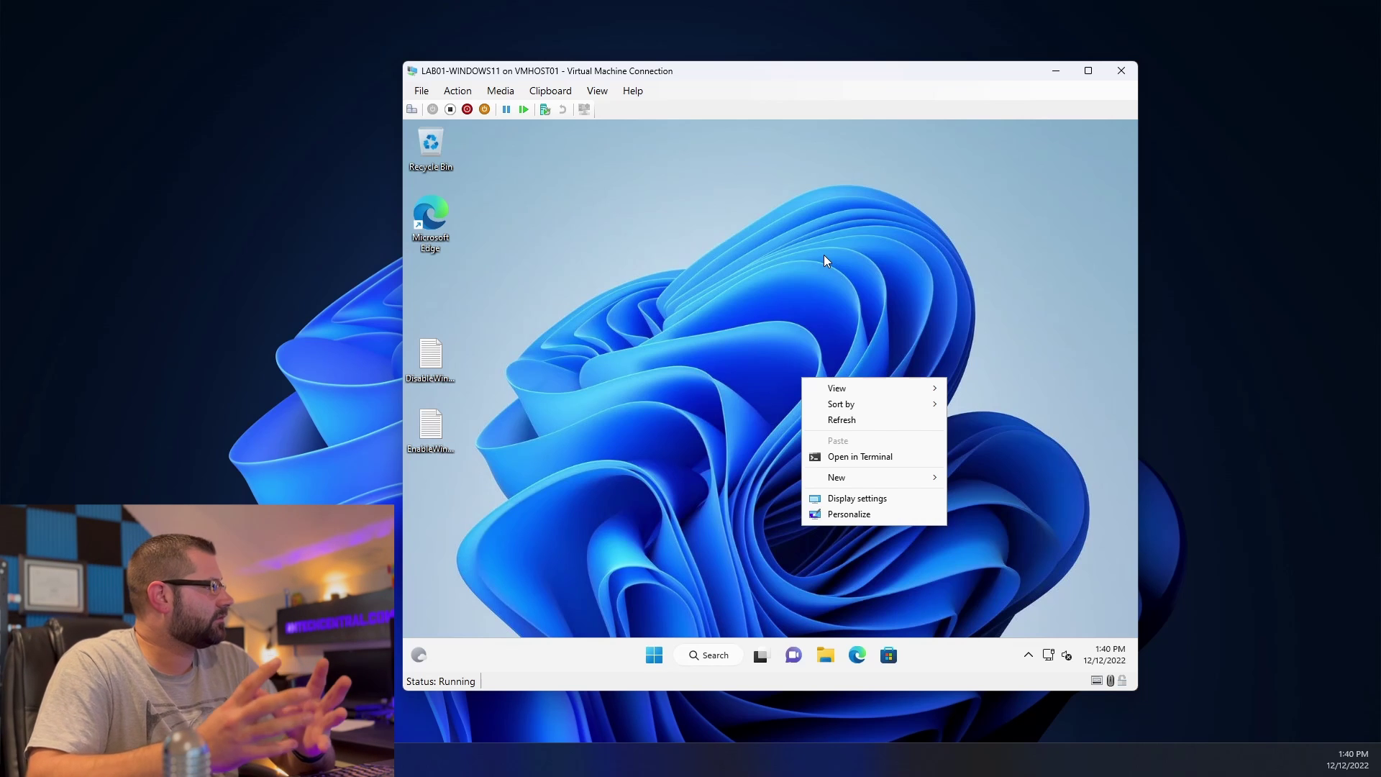
{"action": "key", "text": "Escape"}
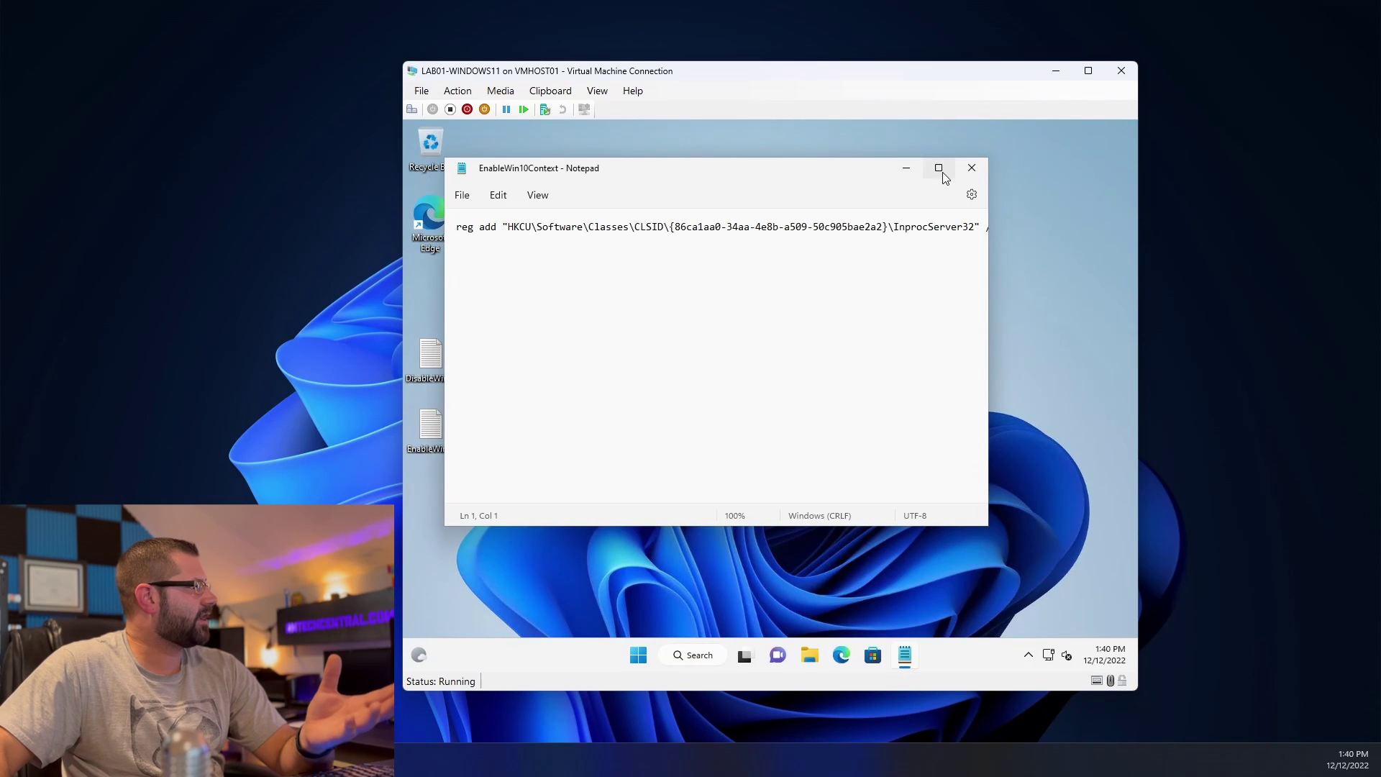
Maximize Notepad and copy the whole reg add line from EnableWin10Context
{"action": "left_click", "coordinate": [939, 168]}
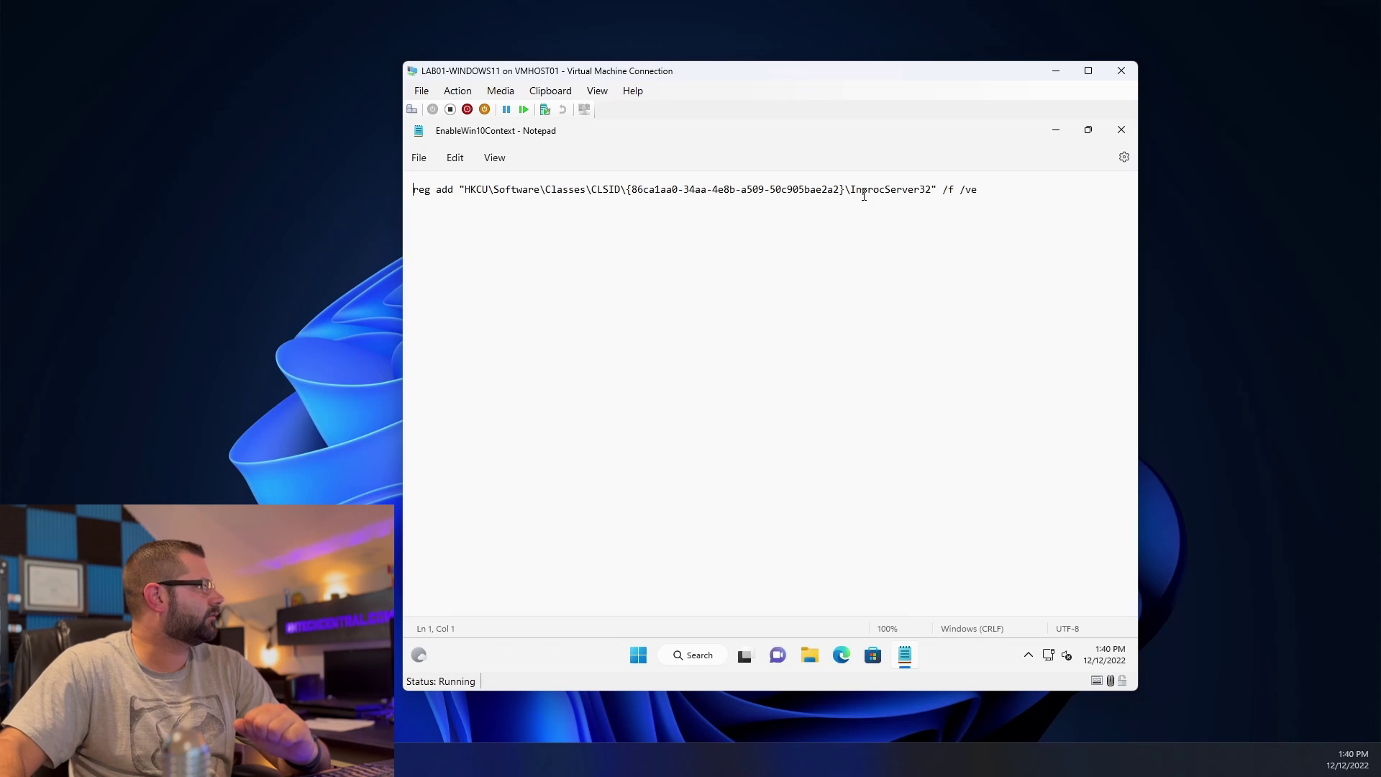
{"action": "left_click_drag", "start_coordinate": [993, 187], "coordinate": [393, 214]}
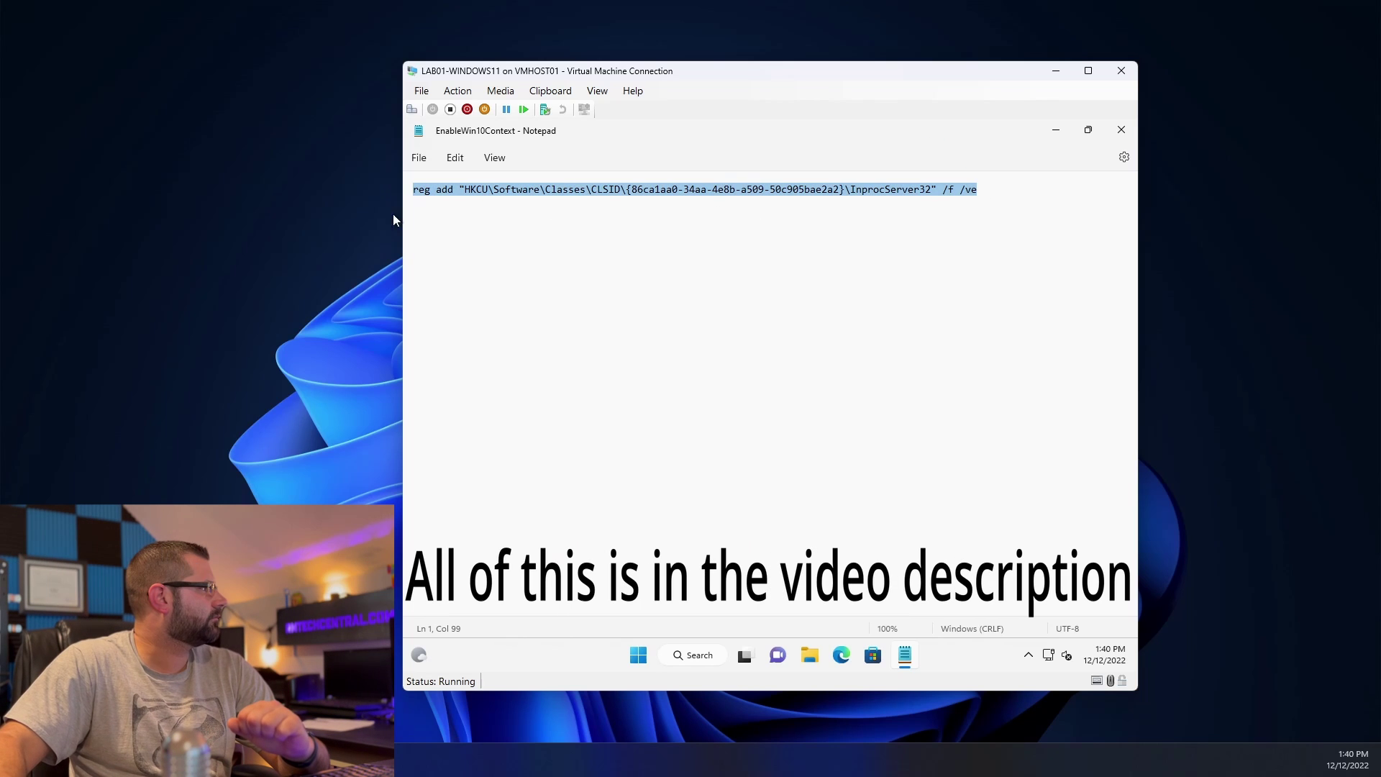
{"action": "right_click", "coordinate": [467, 196]}
{"action": "left_click", "coordinate": [522, 268]}
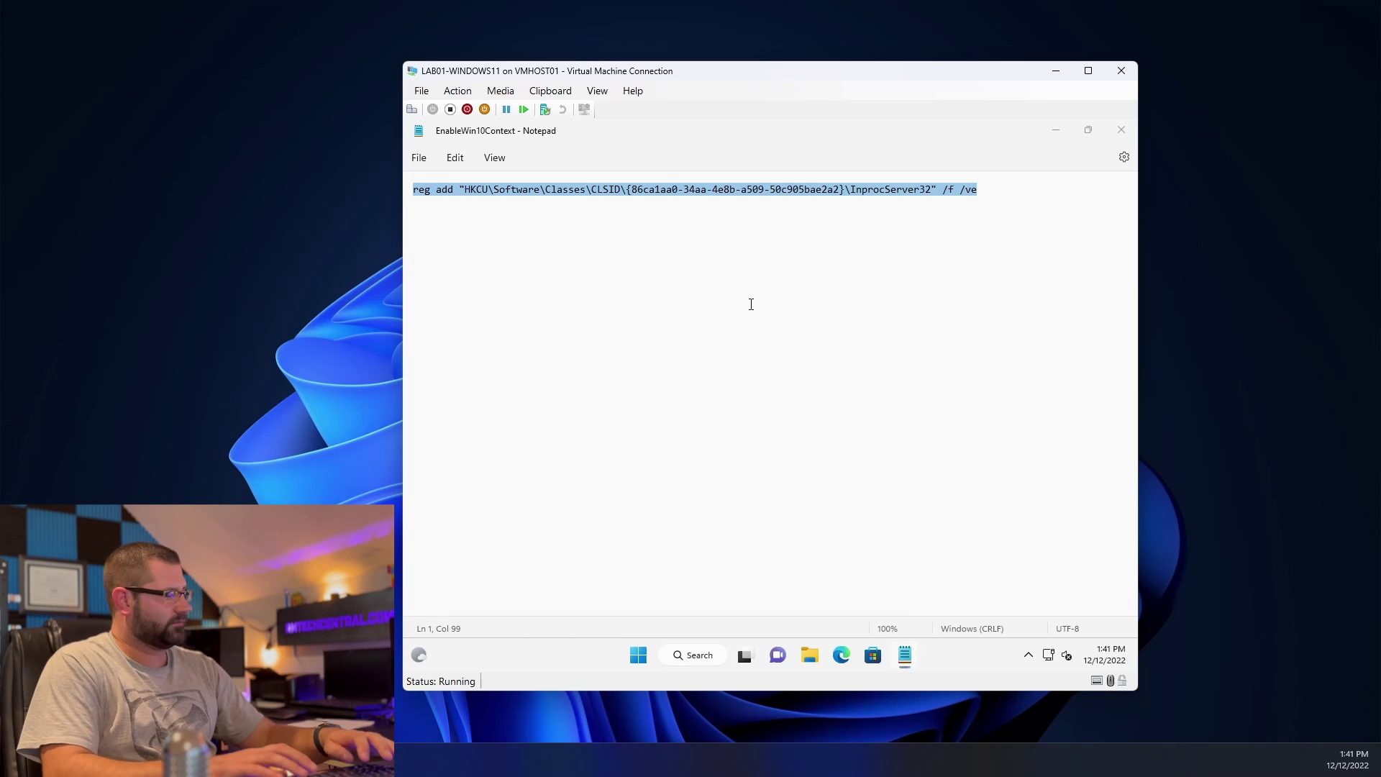
Paste and run the copied reg add command in a maximized Command Prompt, then close it
{"action": "key", "text": "super+r"}
{"action": "key", "text": "super+e"}
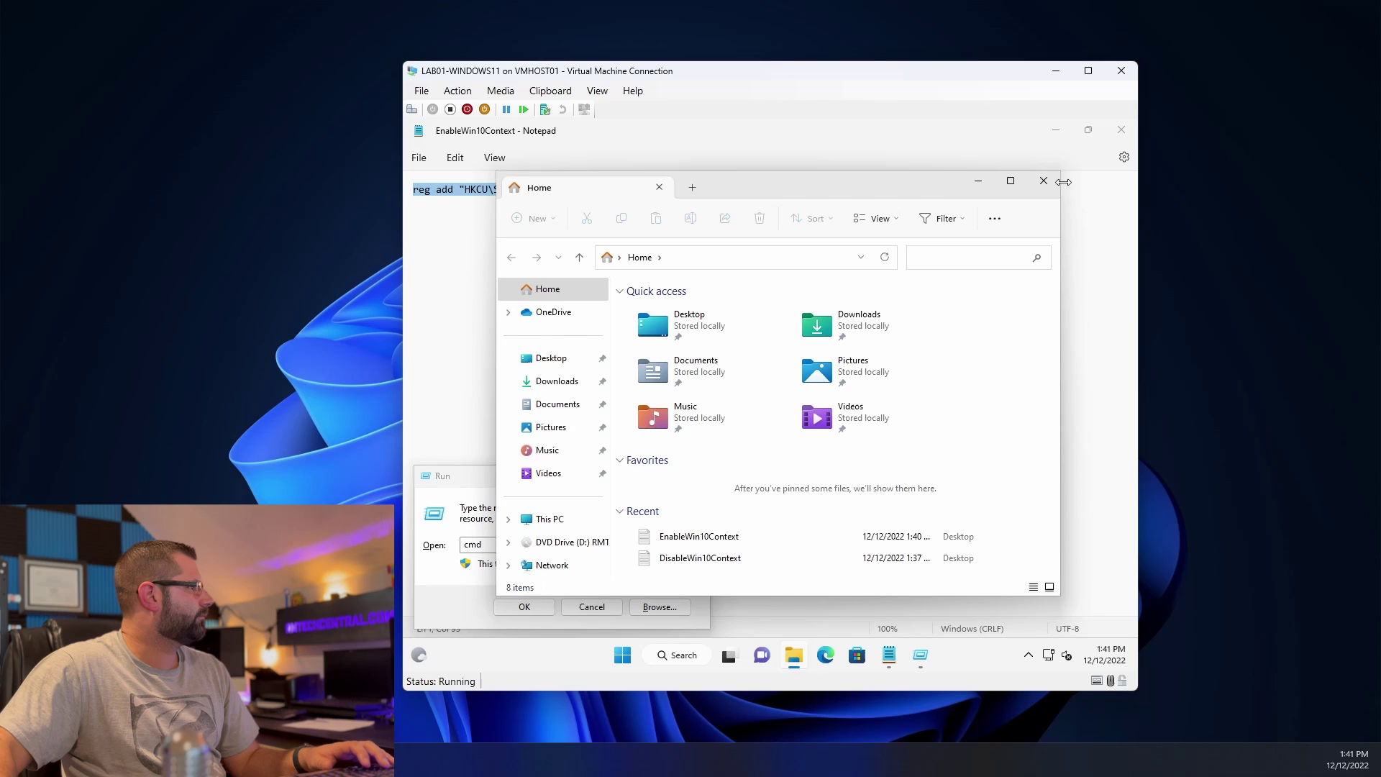
{"action": "left_click", "coordinate": [1044, 180]}
{"action": "left_click", "coordinate": [532, 607]}
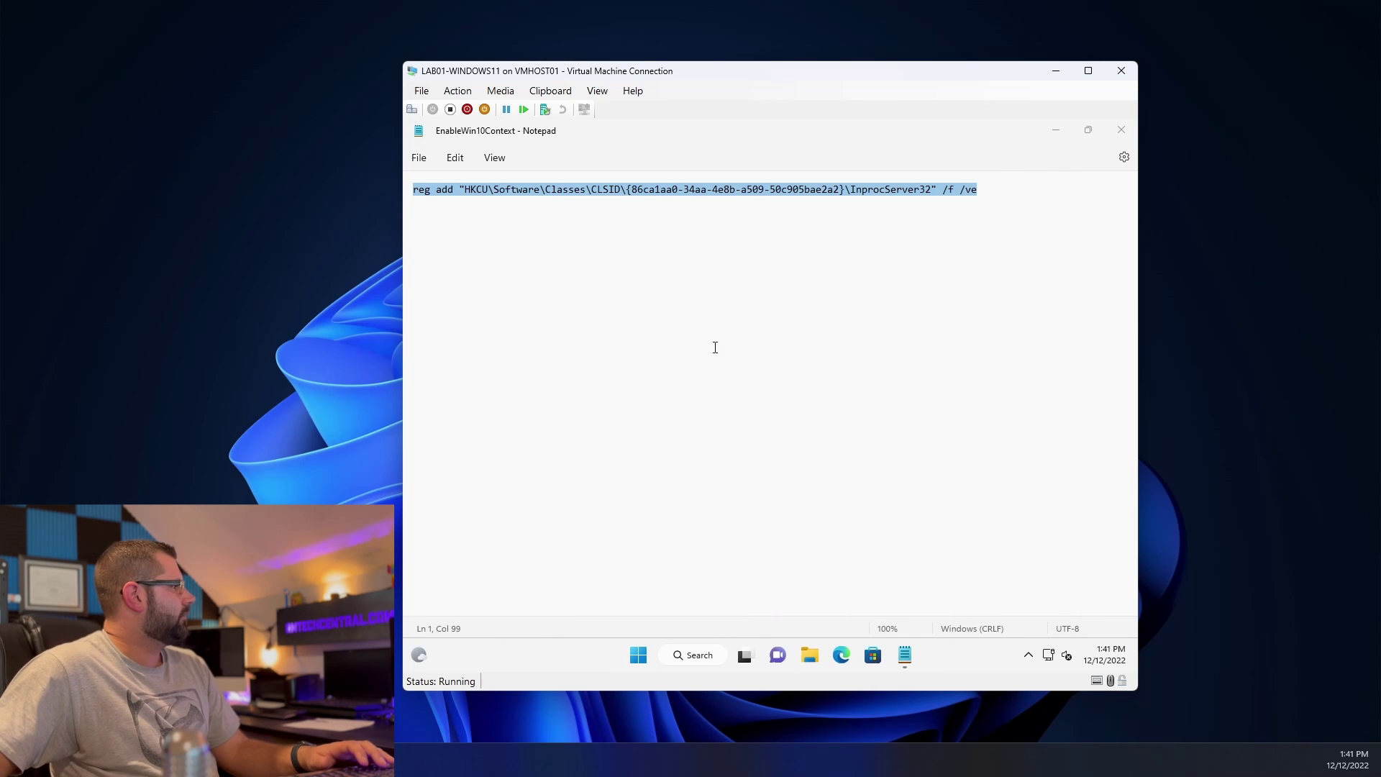
{"action": "left_click_drag", "start_coordinate": [1085, 210], "coordinate": [1048, 200]}
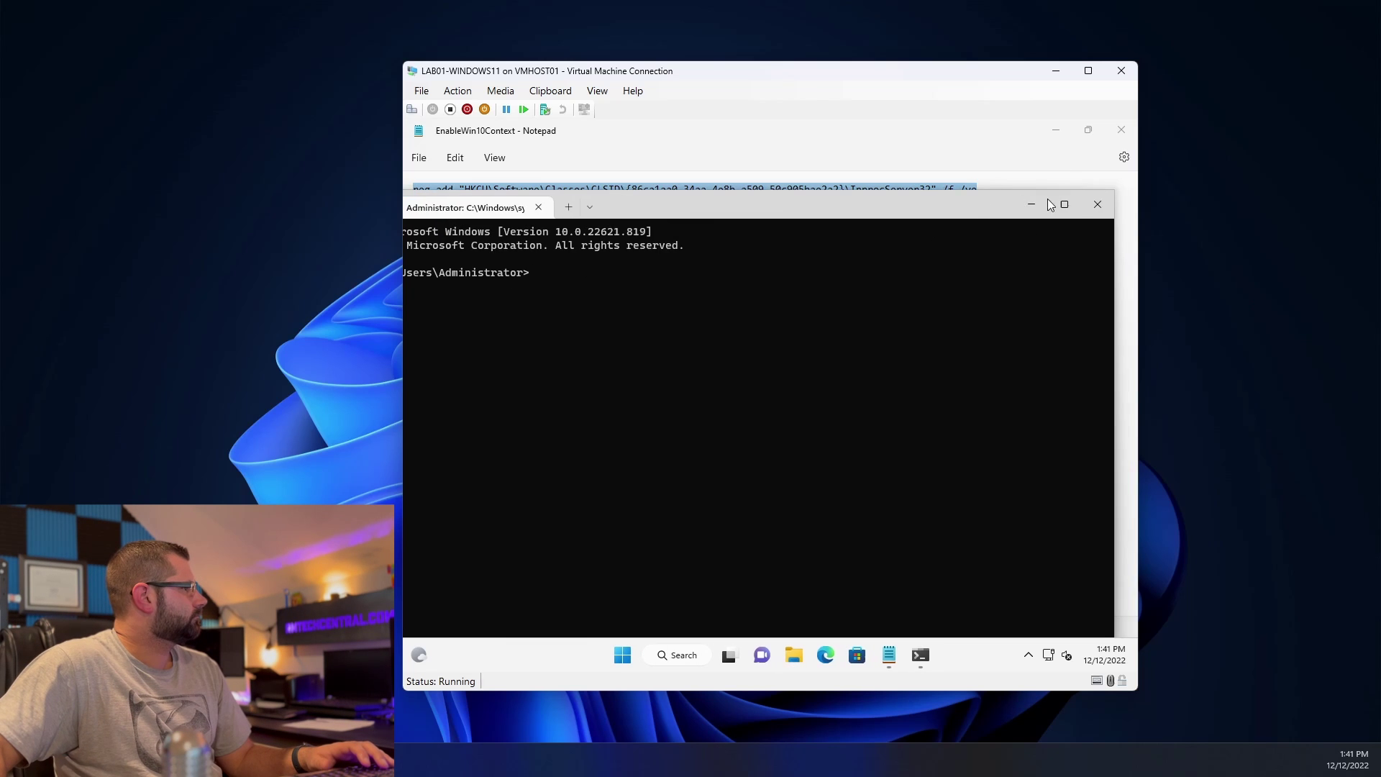
{"action": "double_click", "coordinate": [913, 214]}
{"action": "key", "text": "ctrl+v"}
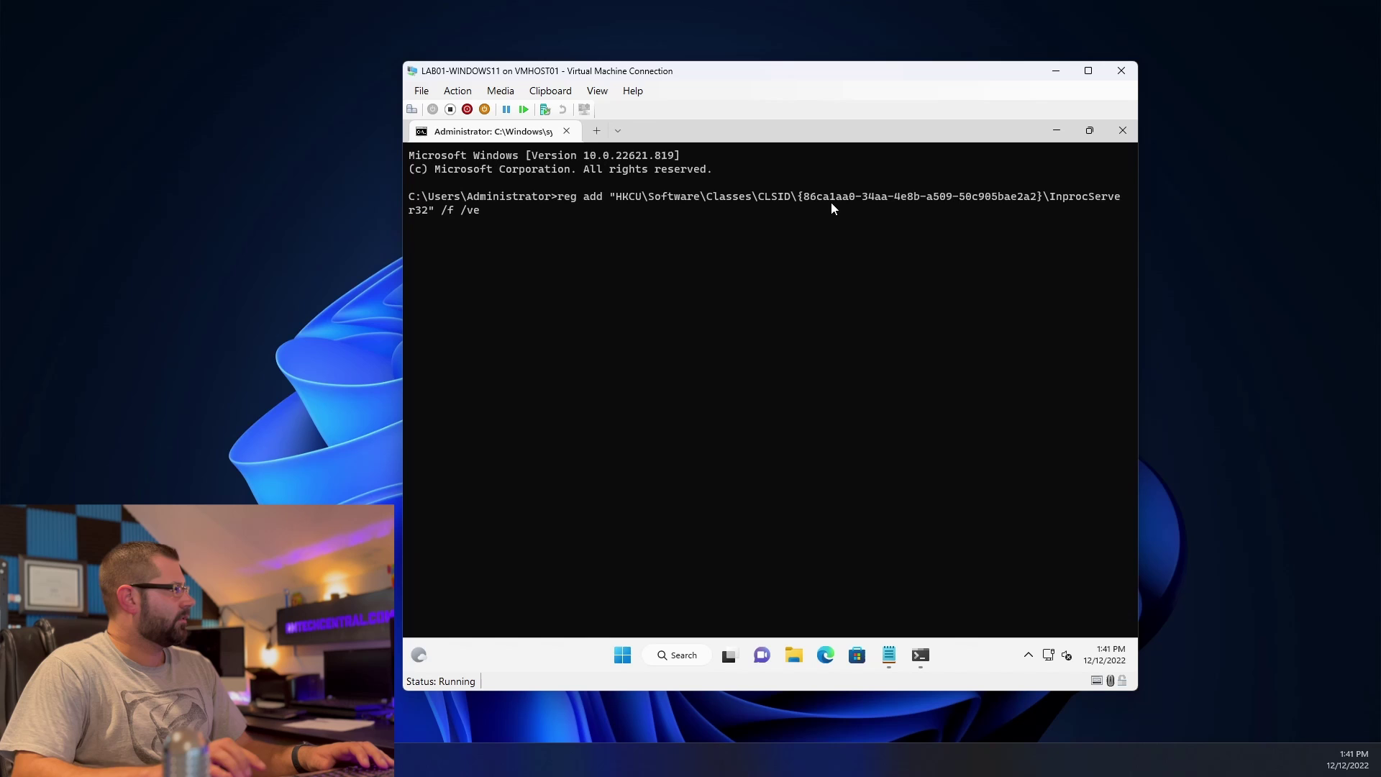
{"action": "key", "text": "Return"}
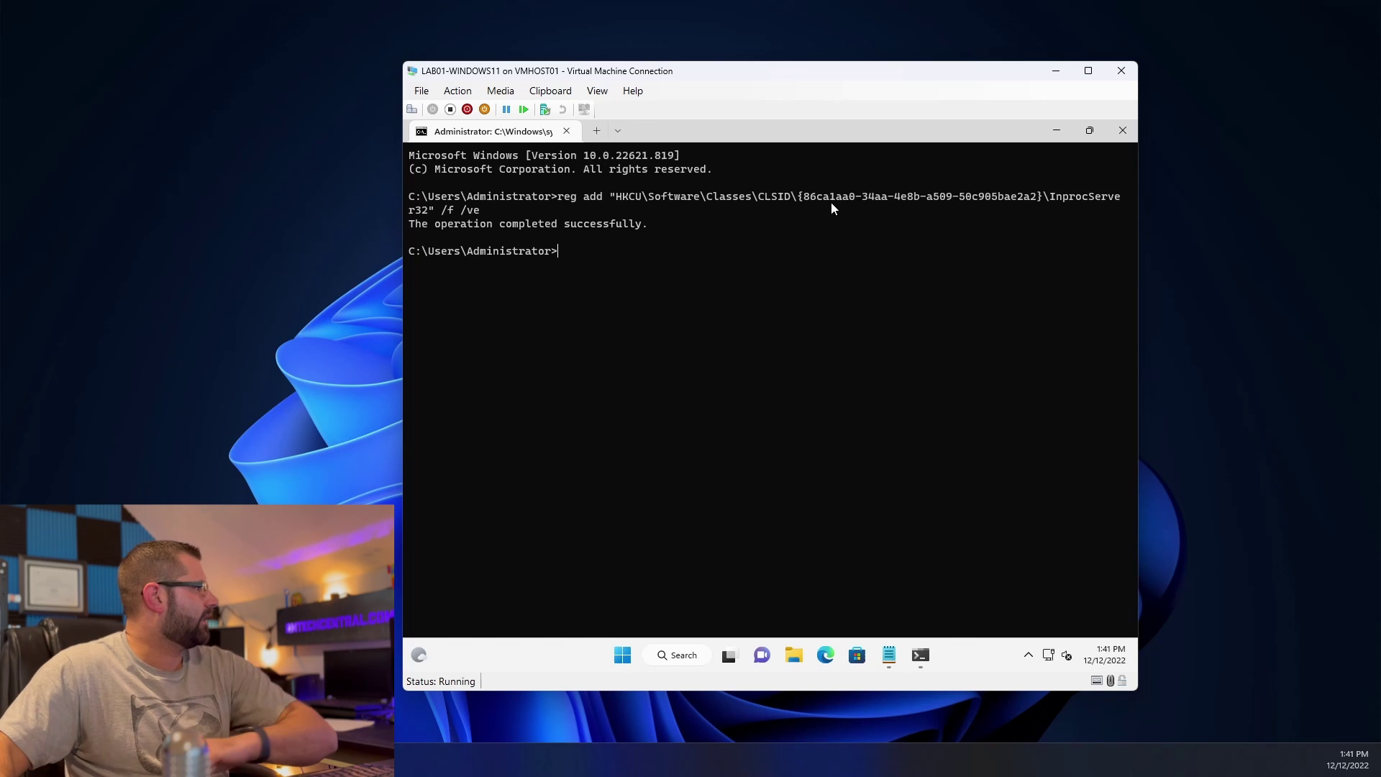
{"action": "left_click", "coordinate": [1122, 131]}
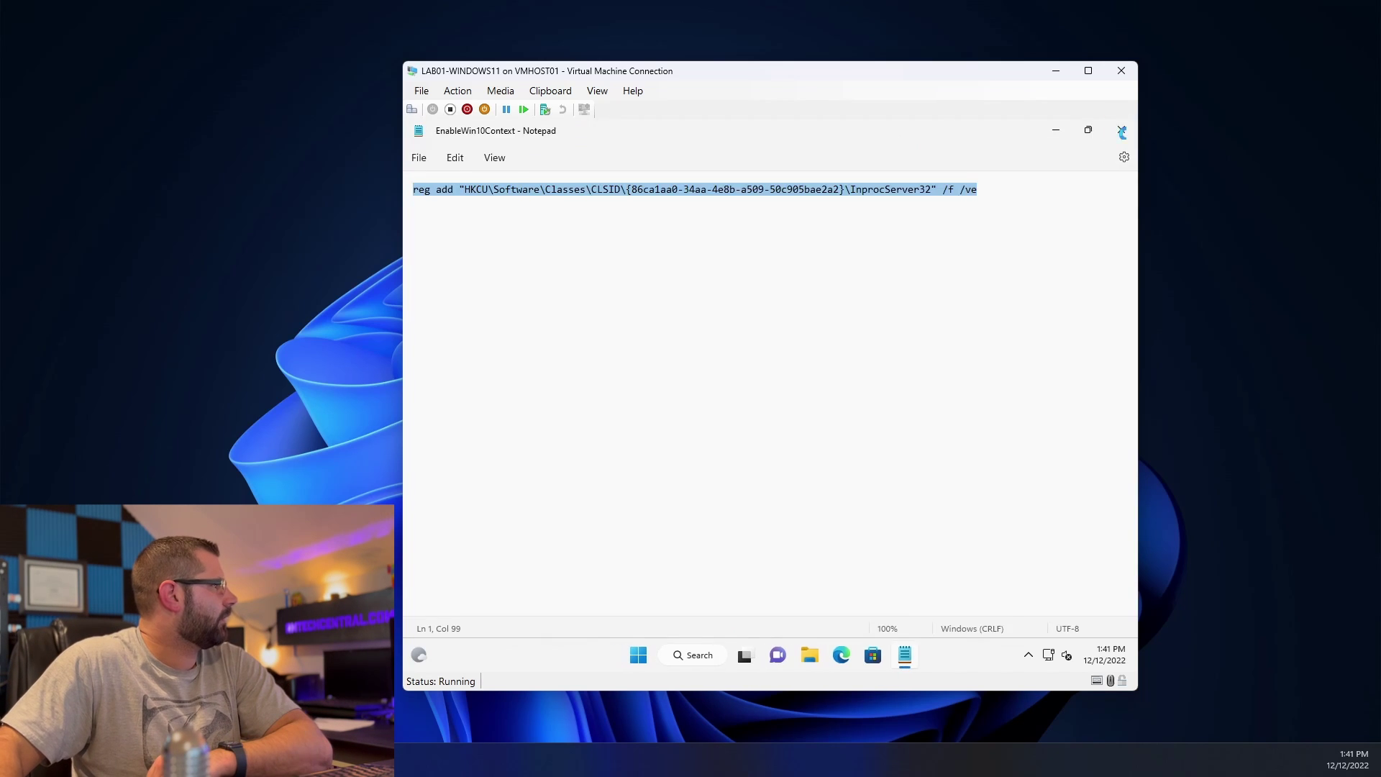
Close Notepad and check the desktop right-click menu after the registry change
{"action": "left_click", "coordinate": [1122, 130]}
{"action": "right_click", "coordinate": [856, 310]}
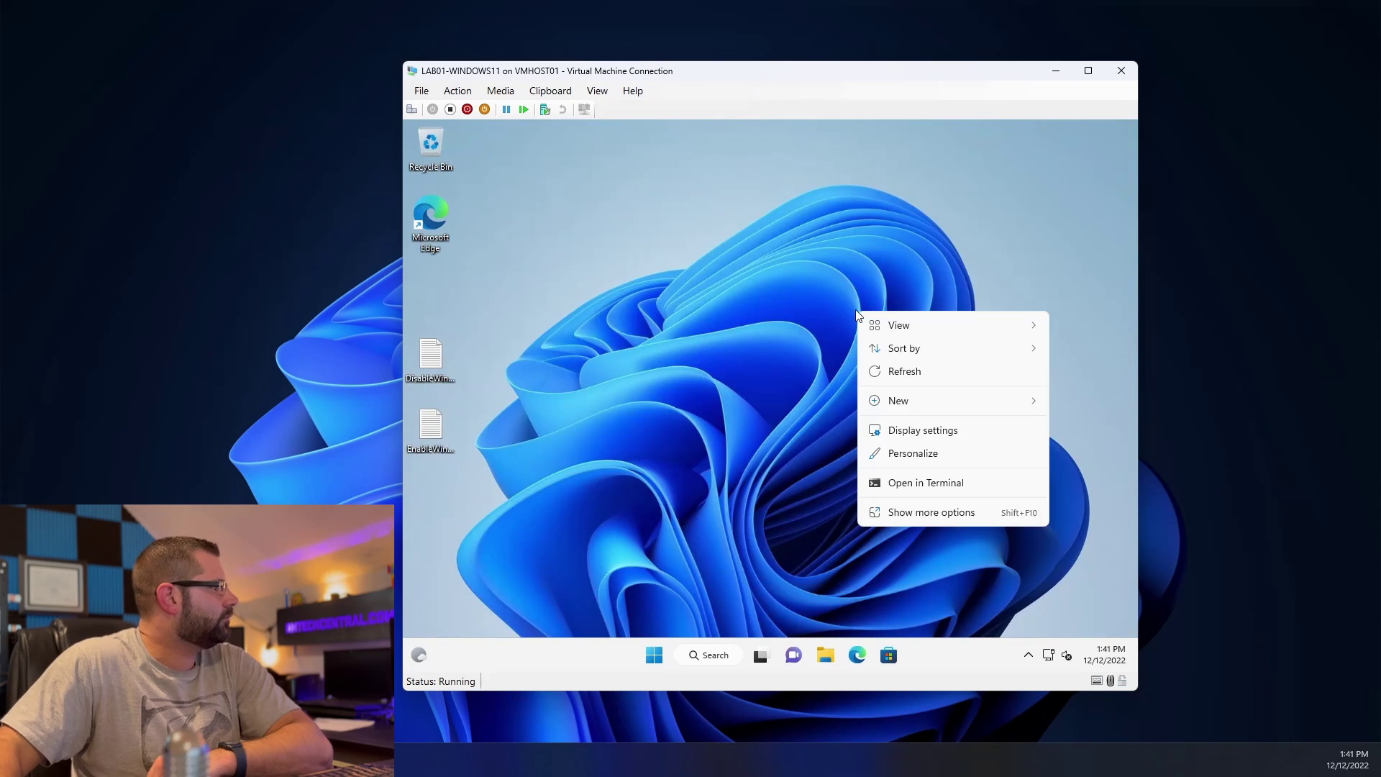
{"action": "left_click", "coordinate": [787, 315]}
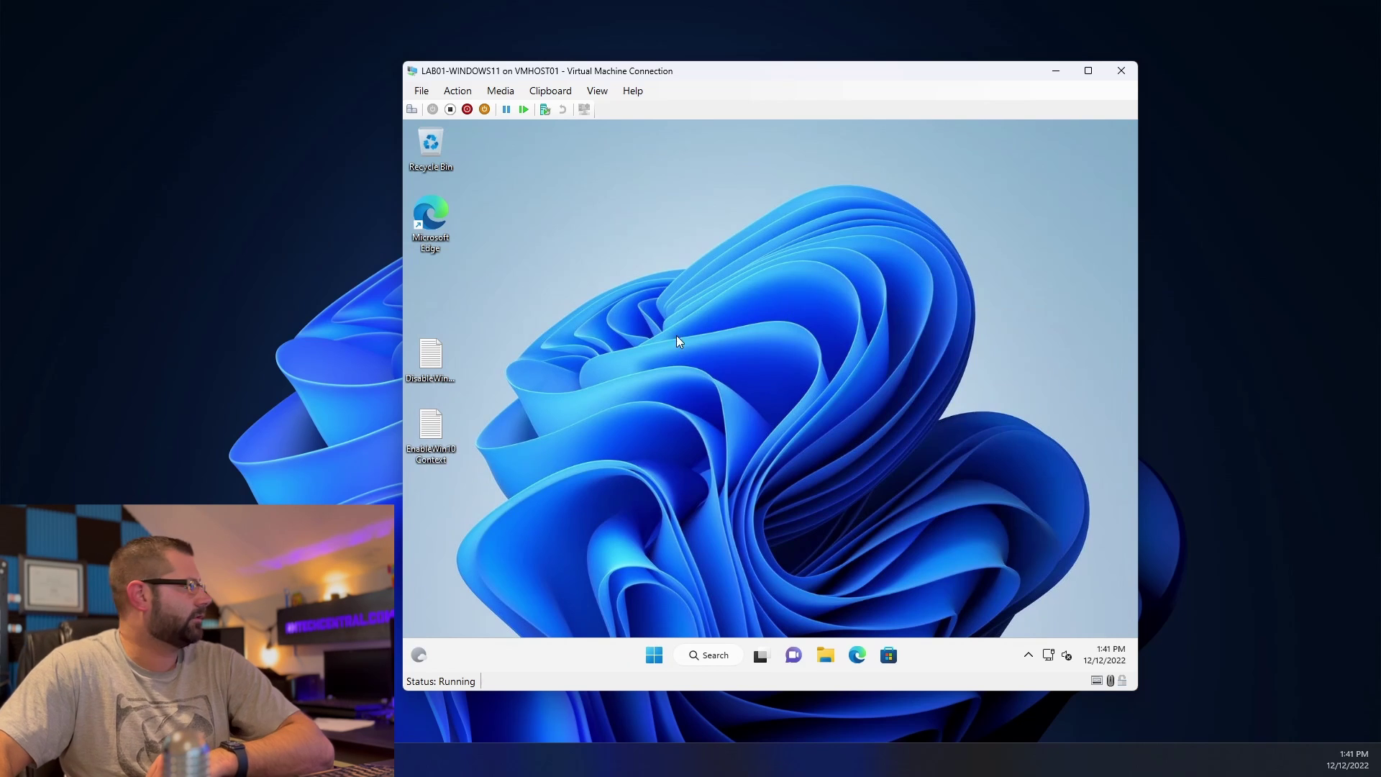
Sign out of the account from the Start menu and sign back in
{"action": "left_click", "coordinate": [656, 654]}
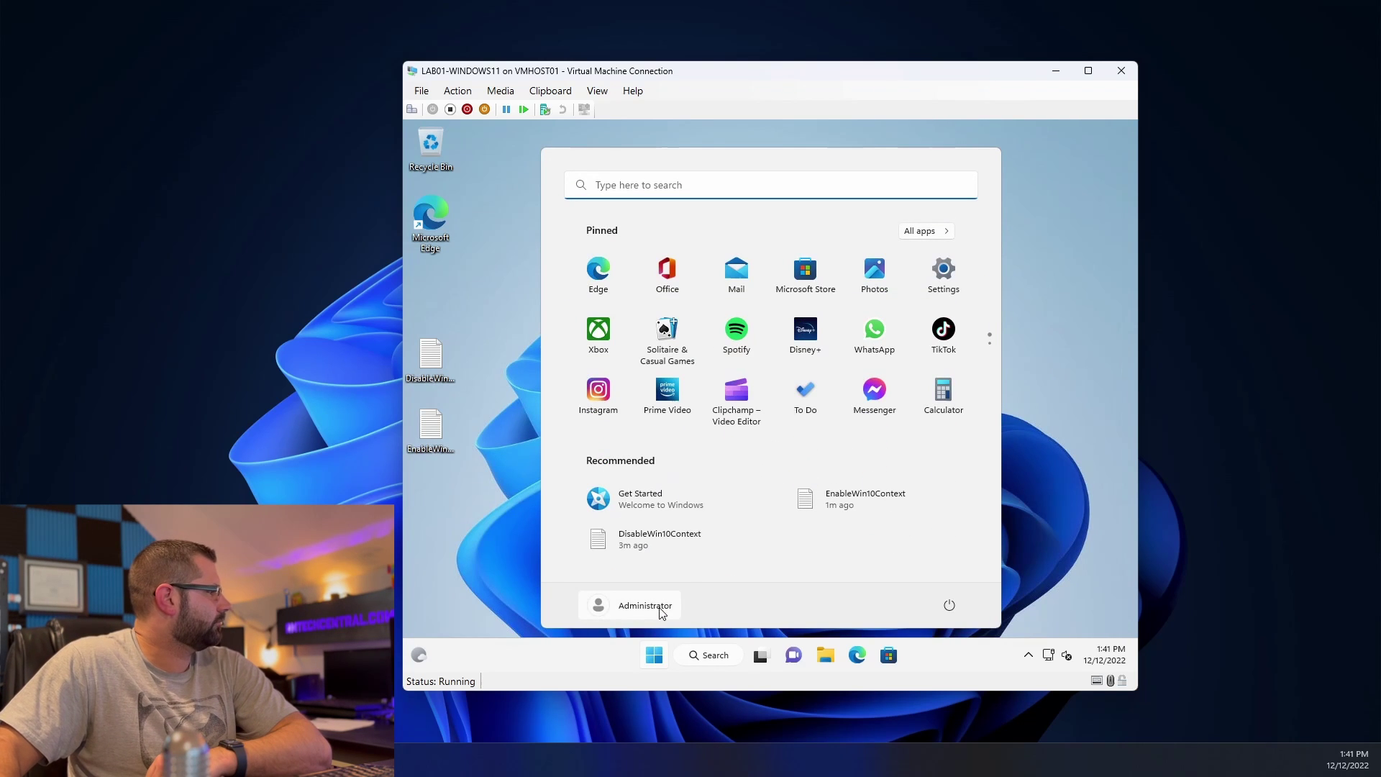
{"action": "left_click", "coordinate": [660, 609]}
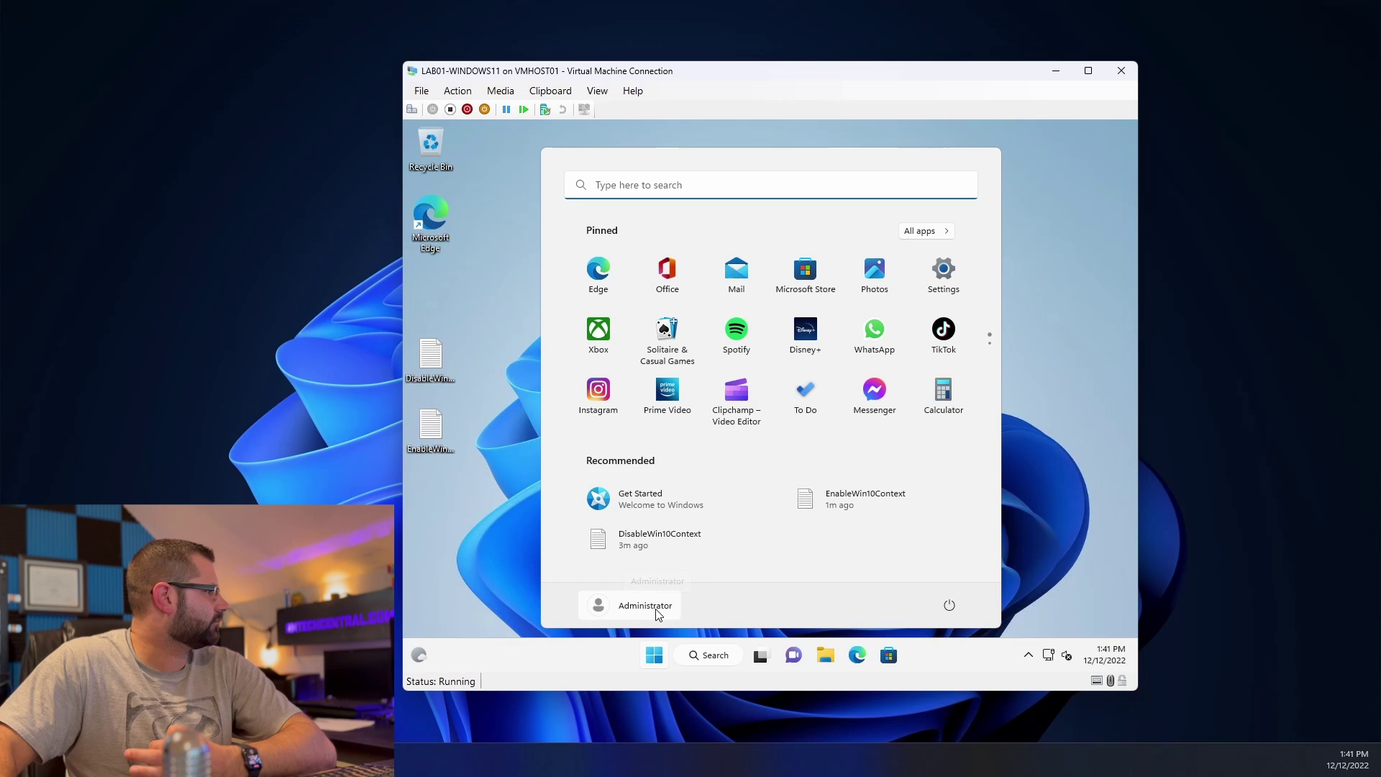
{"action": "left_click", "coordinate": [635, 477]}
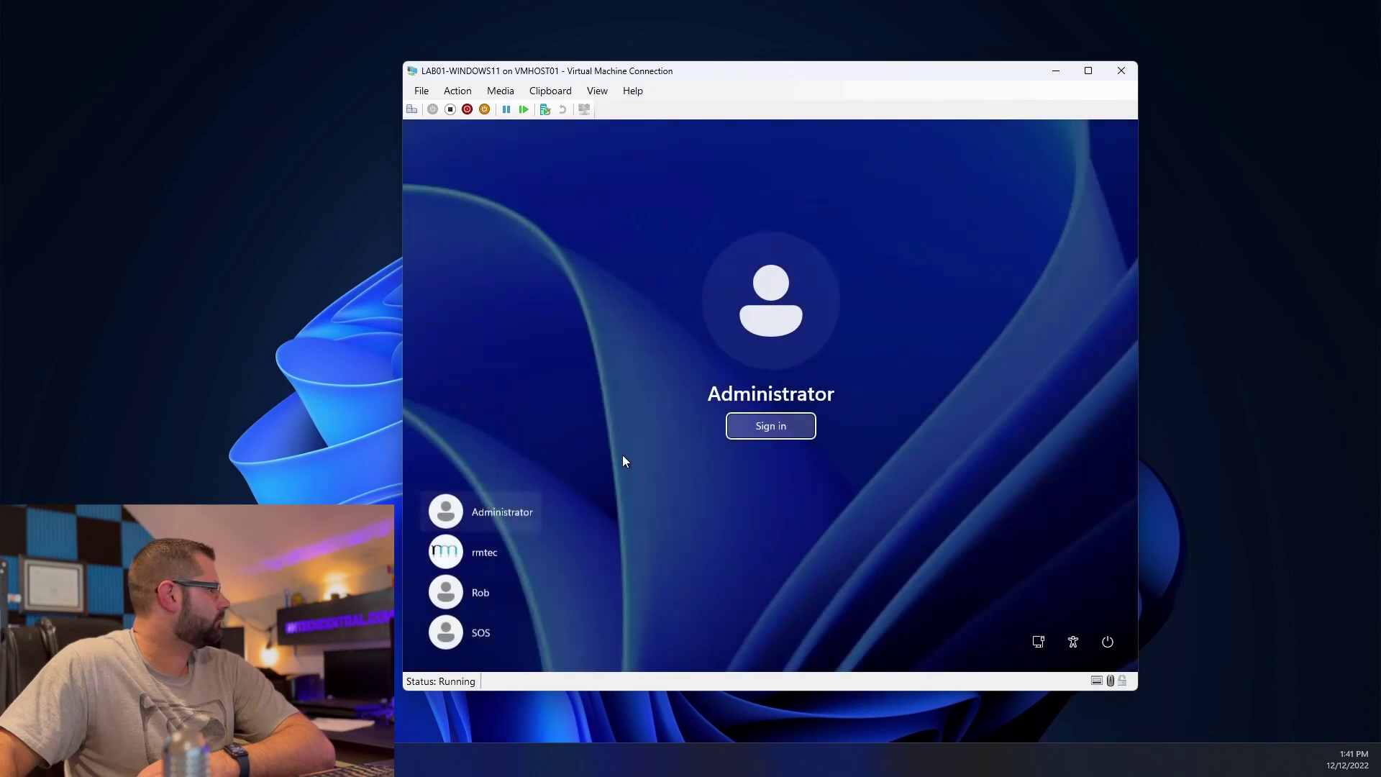
{"action": "left_click", "coordinate": [800, 428]}
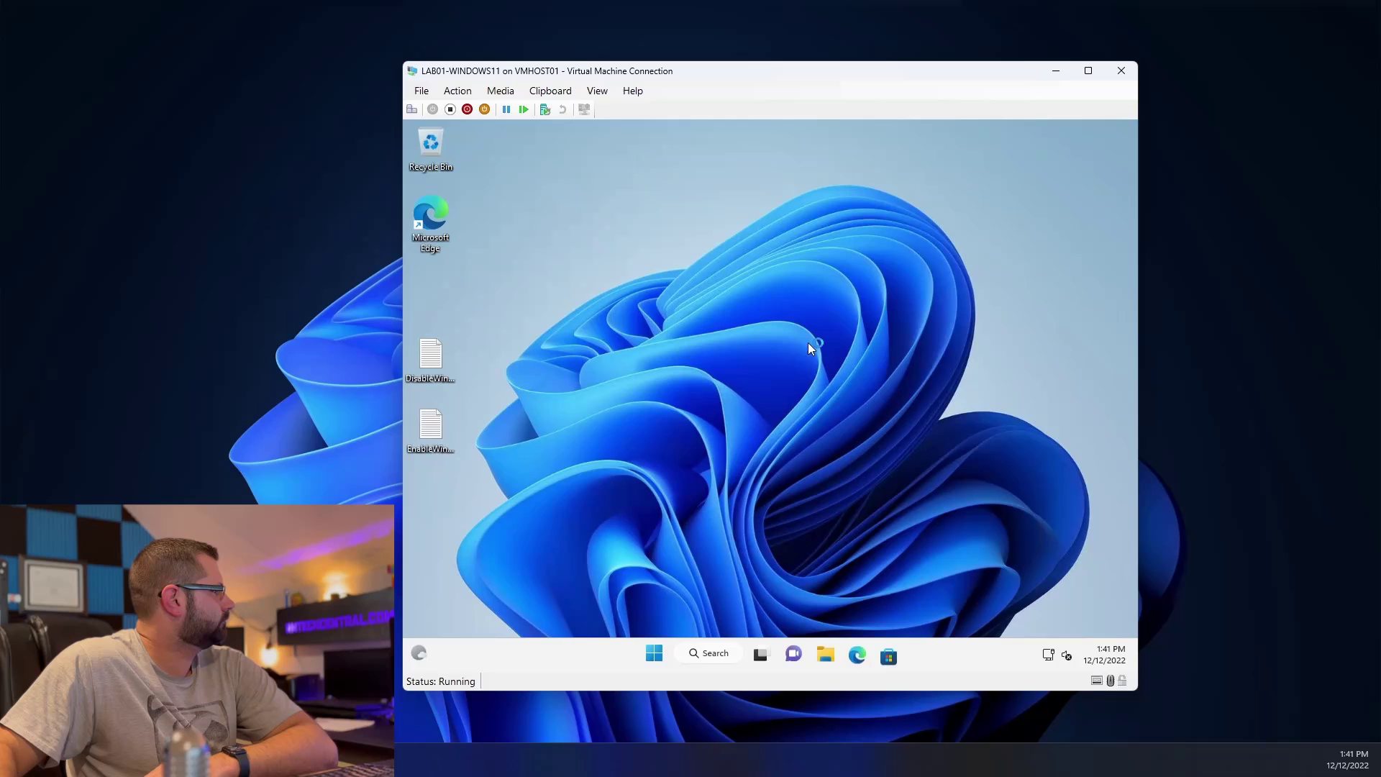
{"action": "right_click", "coordinate": [716, 276]}
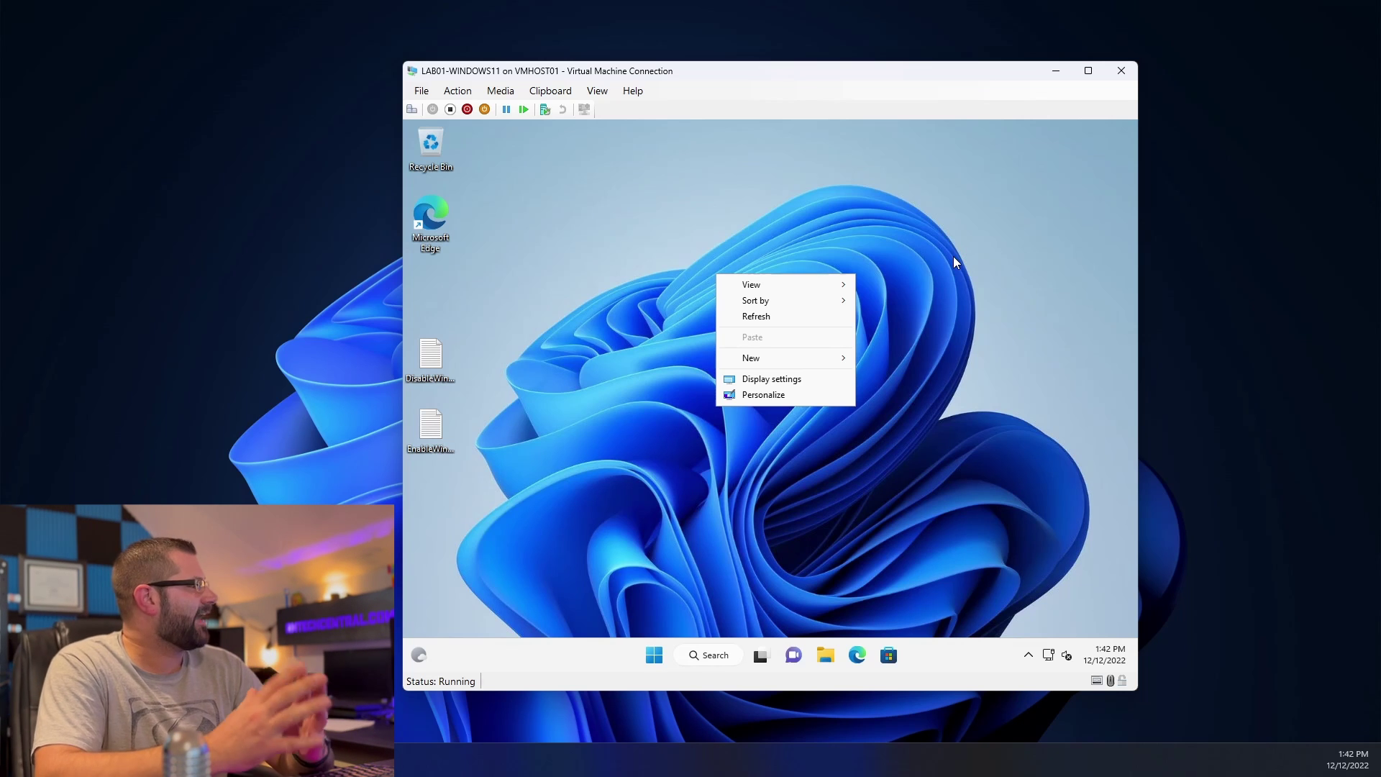
{"action": "left_click", "coordinate": [985, 250]}
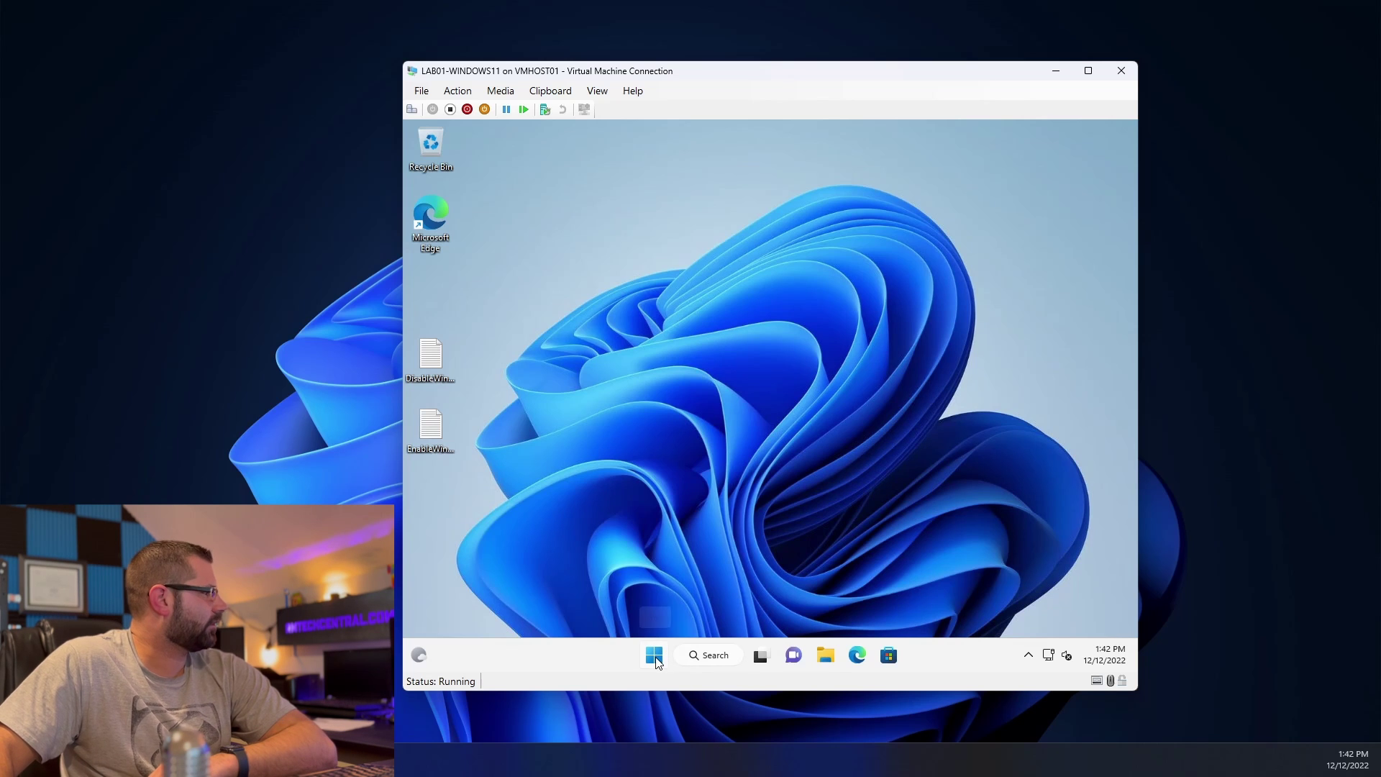
{"action": "left_click", "coordinate": [419, 656]}
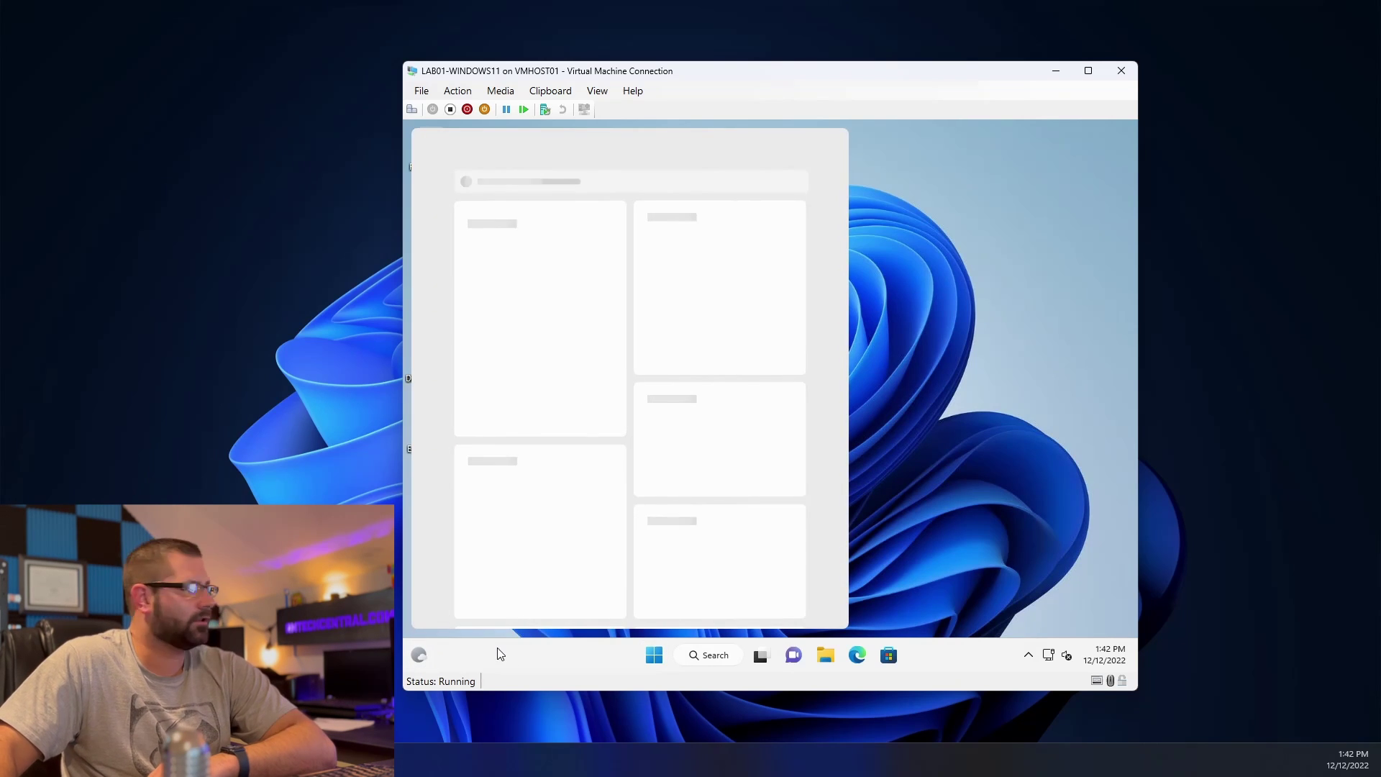
{"action": "left_click", "coordinate": [1010, 316]}
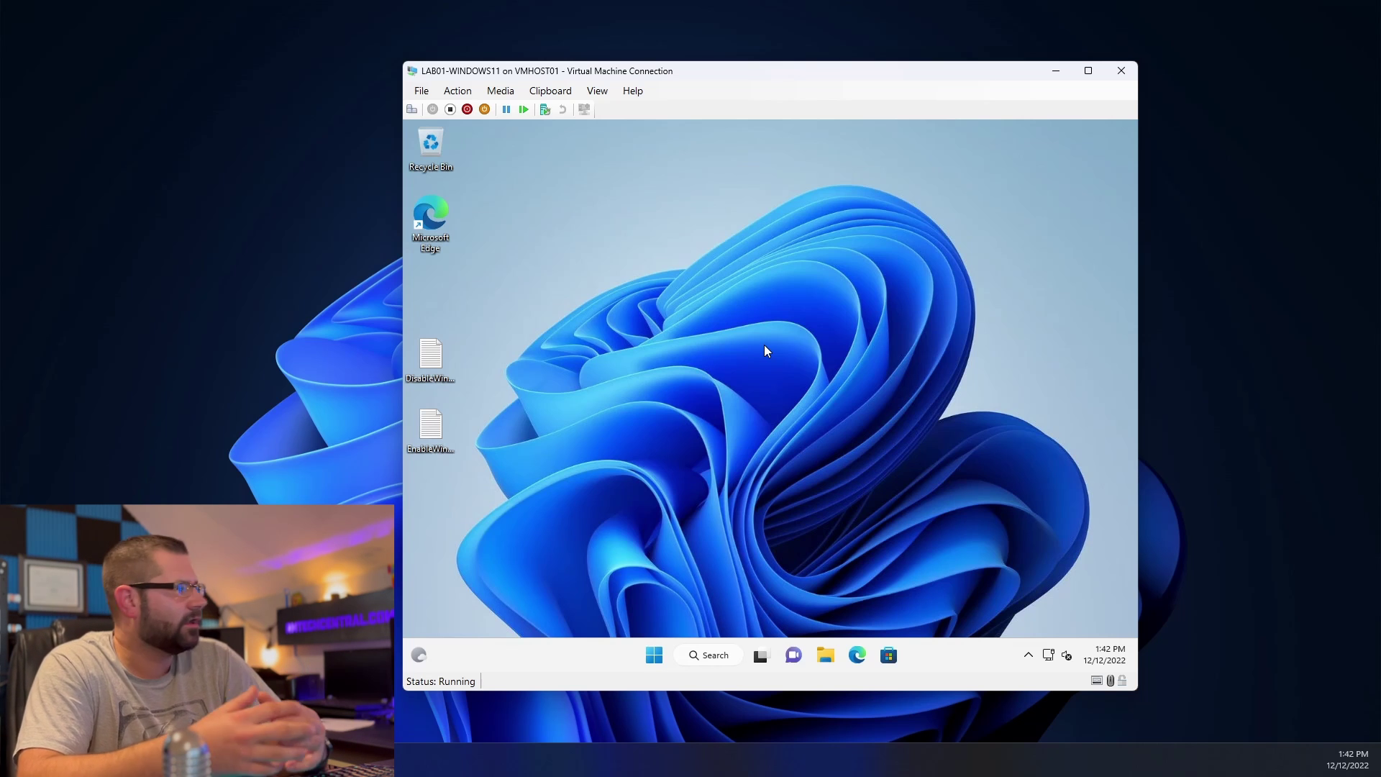
{"action": "left_click", "coordinate": [825, 656]}
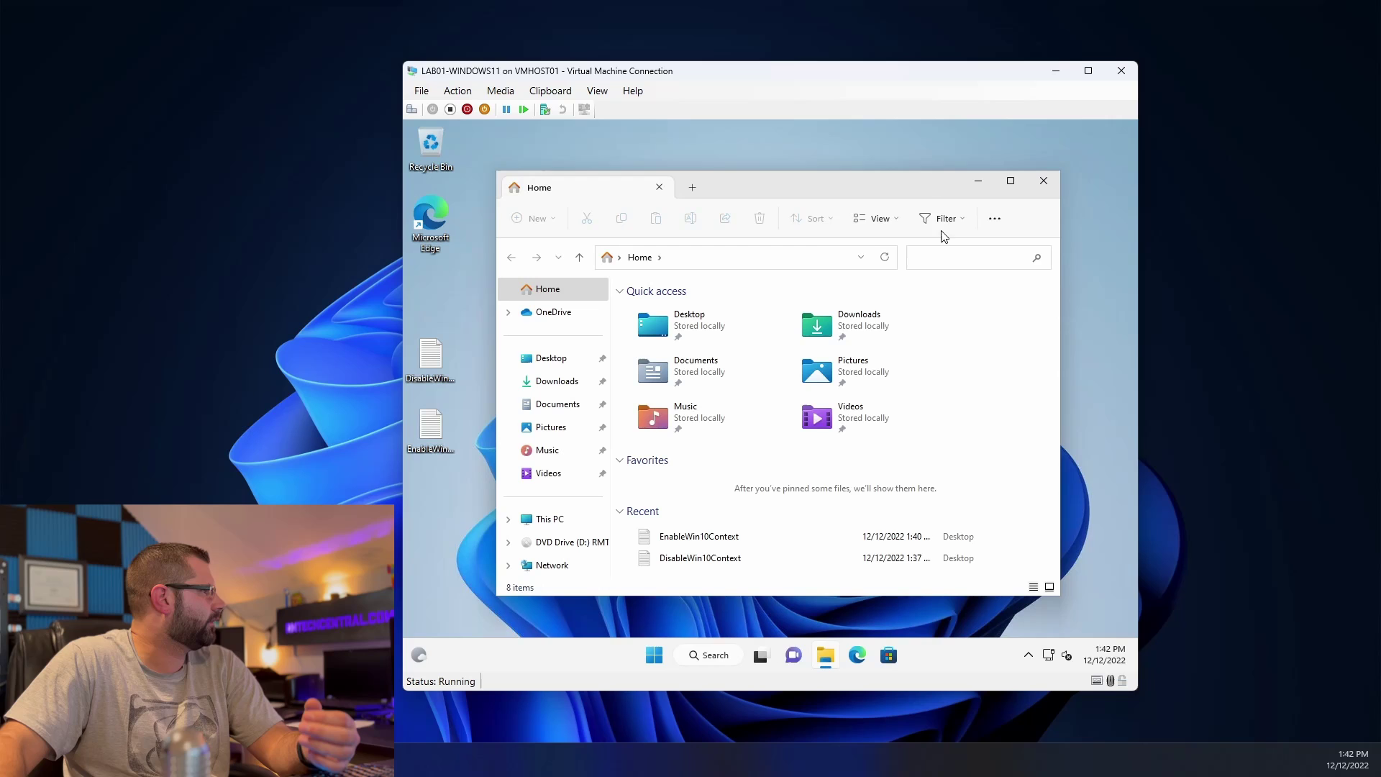
{"action": "mouse_move", "coordinate": [770, 180]}
{"action": "left_mouse_down"}
{"action": "mouse_move", "coordinate": [784, 186]}
{"action": "mouse_move", "coordinate": [766, 184]}
{"action": "left_mouse_up"}
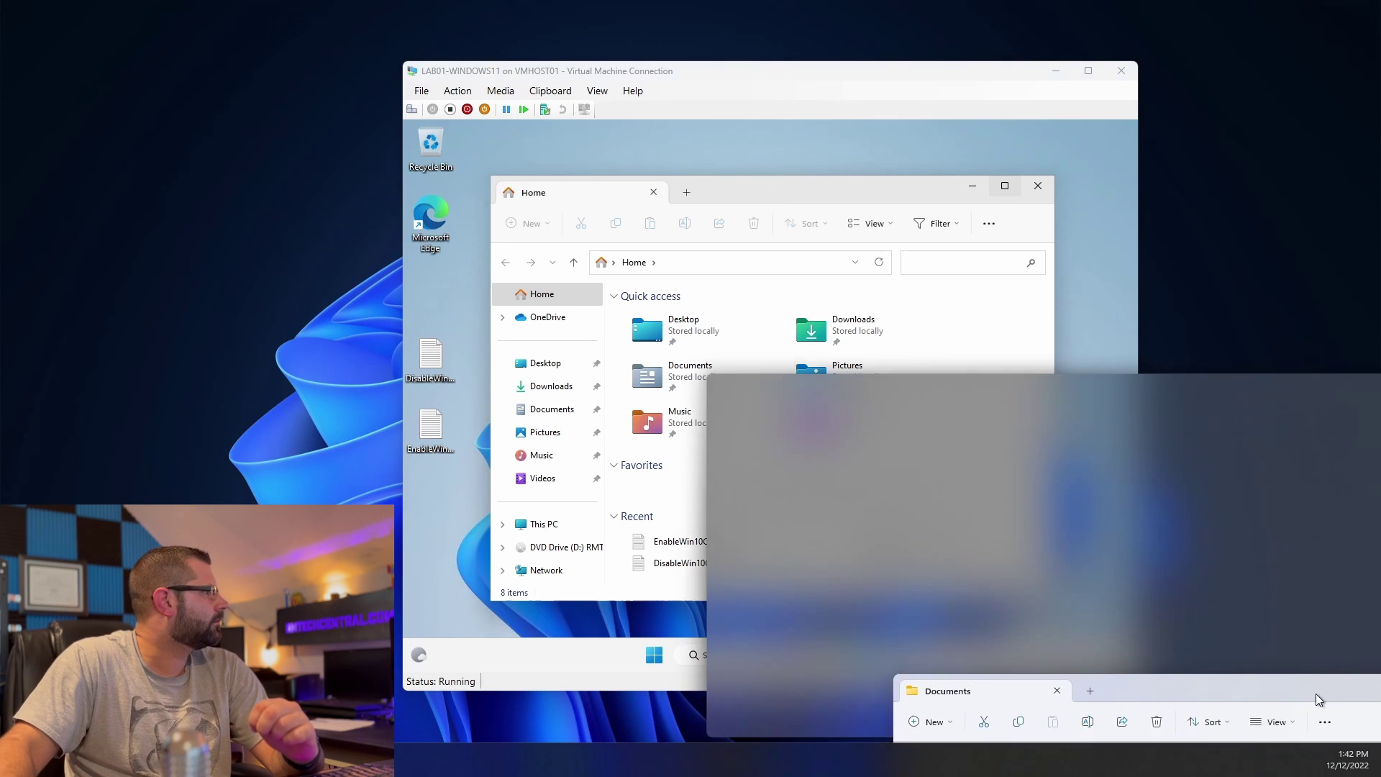
{"action": "left_click_drag", "start_coordinate": [1315, 694], "coordinate": [1003, 200]}
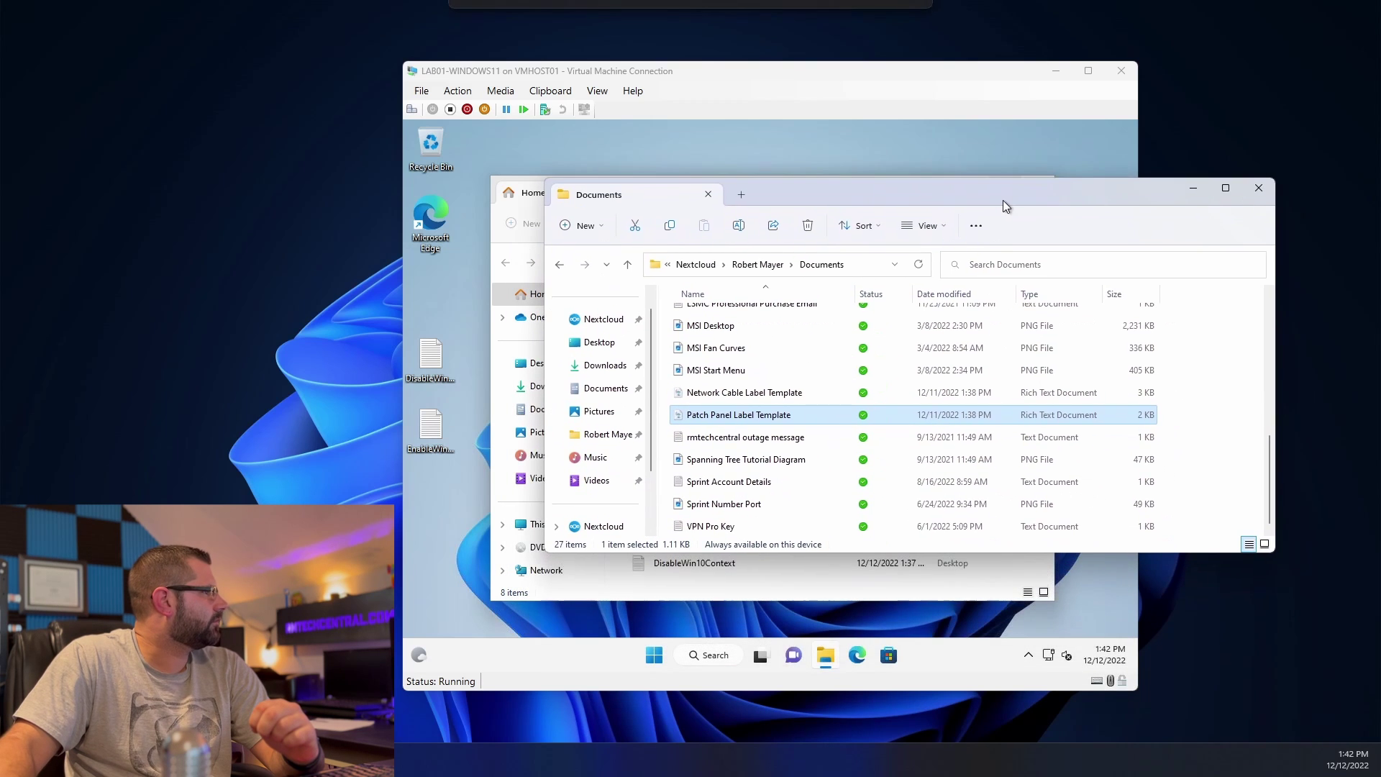
{"action": "left_click", "coordinate": [1056, 70]}
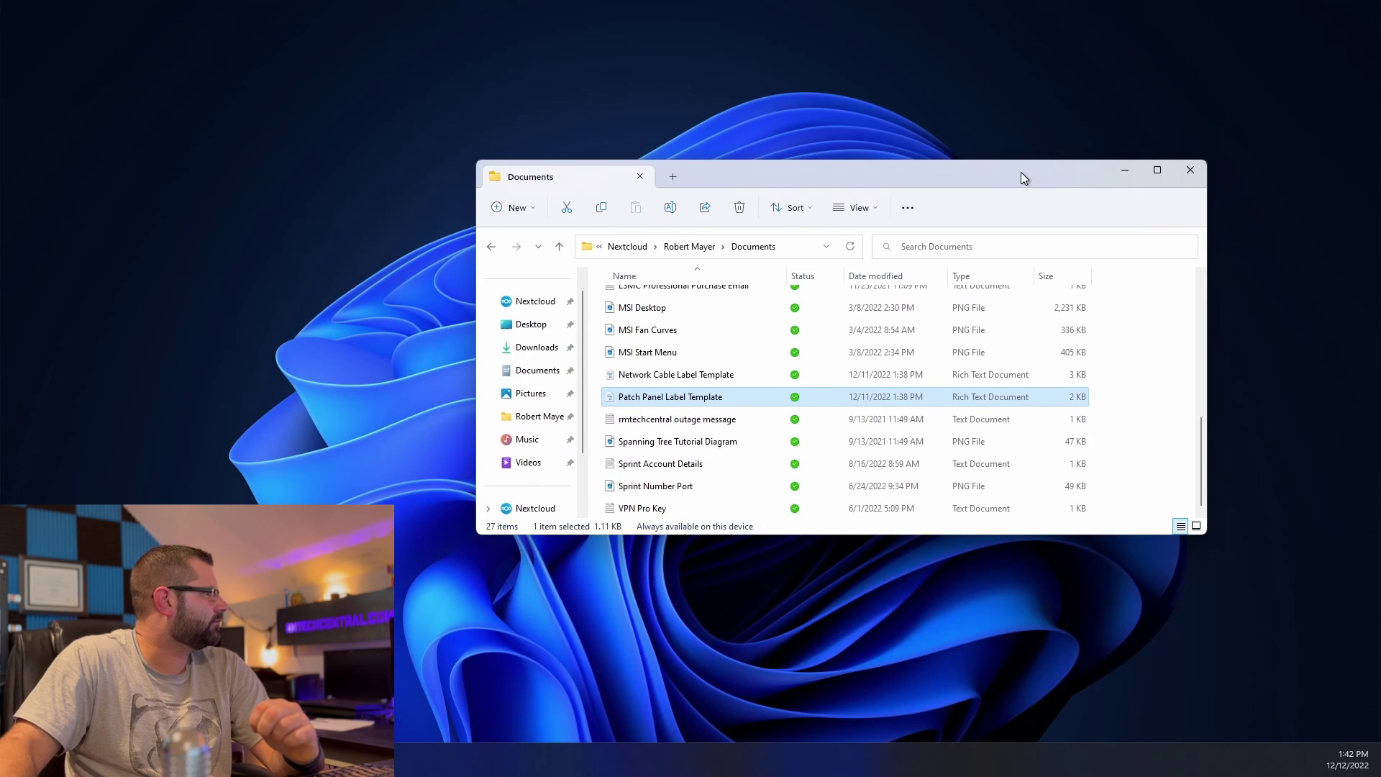
{"action": "left_click_drag", "start_coordinate": [1020, 180], "coordinate": [1380, 382]}
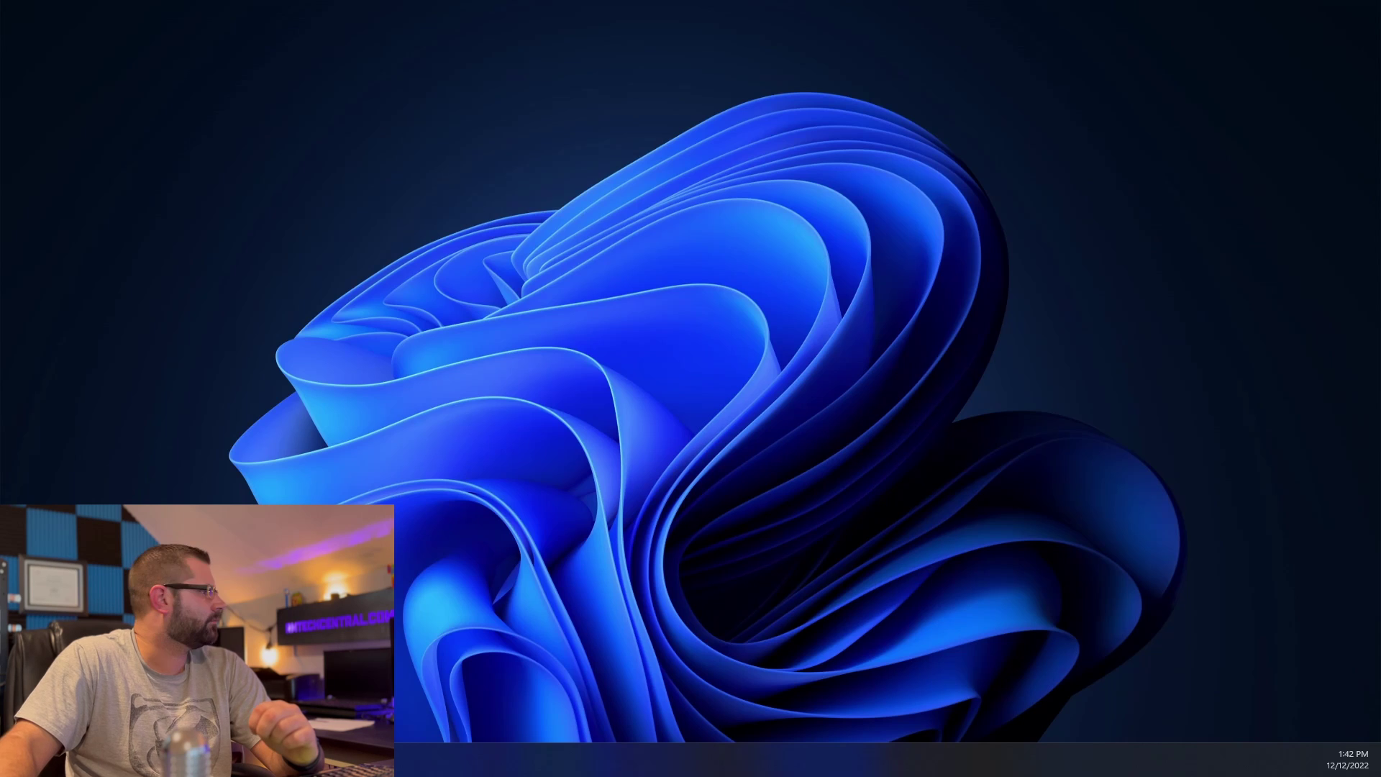
{"action": "left_click", "coordinate": [216, 759]}
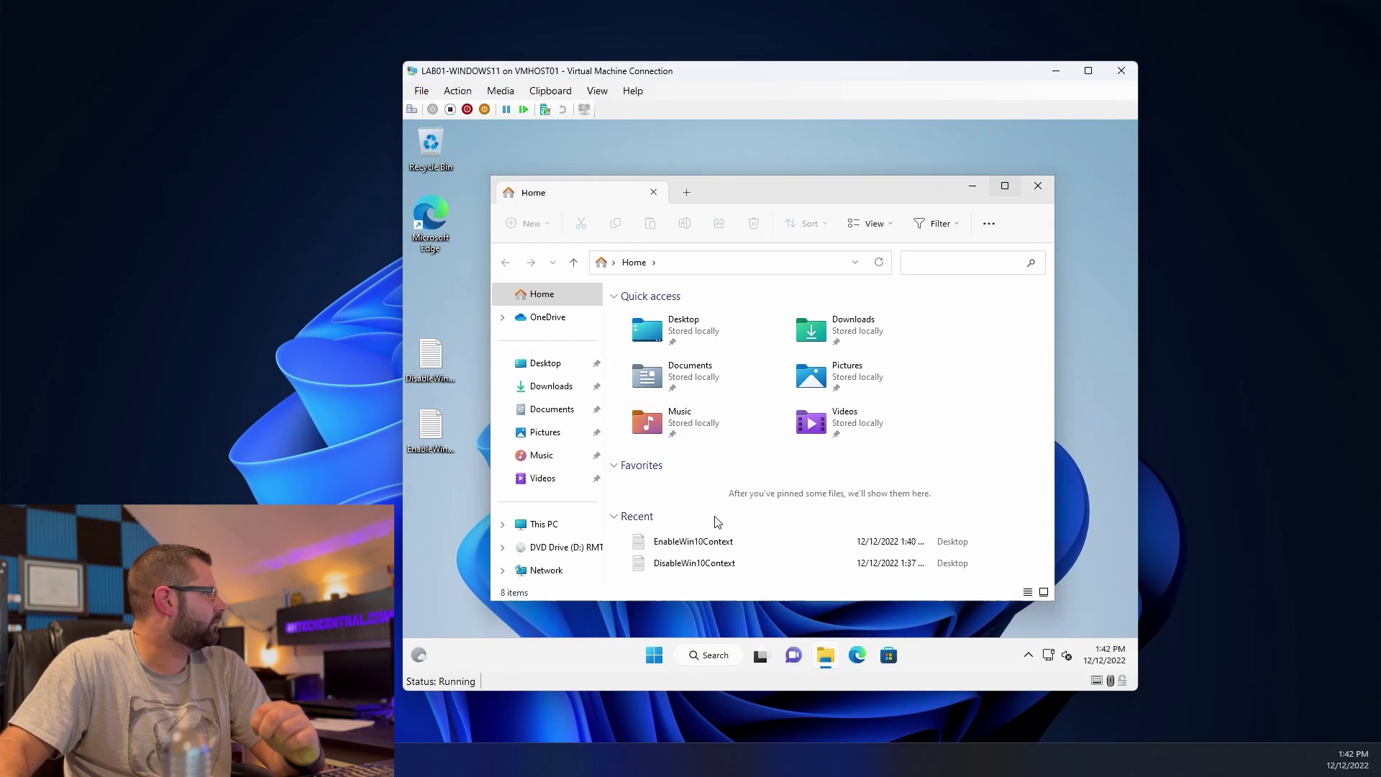
{"action": "left_click_drag", "start_coordinate": [961, 186], "coordinate": [946, 194]}
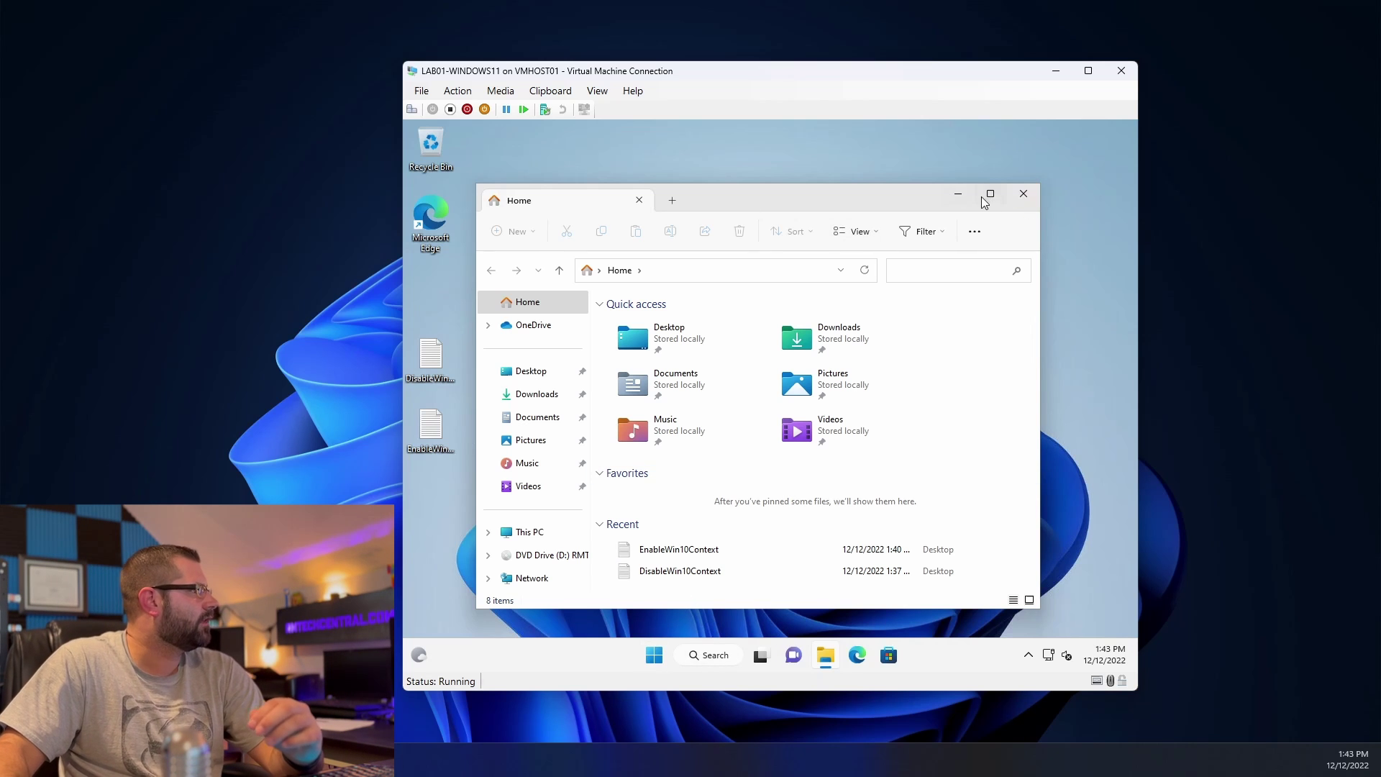
{"action": "left_click", "coordinate": [1023, 196]}
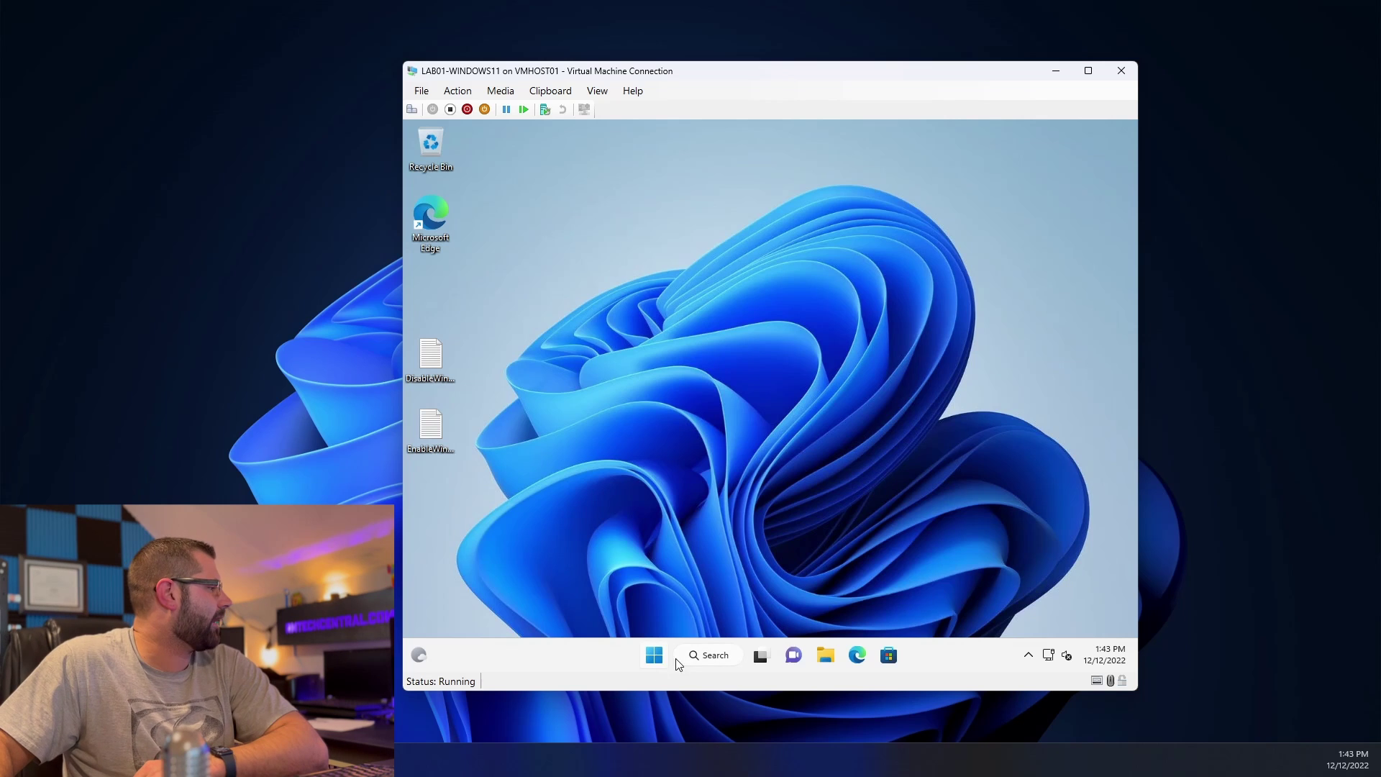
In taskbar settings, set Taskbar behaviors > Taskbar alignment to Left, then close Settings
{"action": "right_click", "coordinate": [615, 657]}
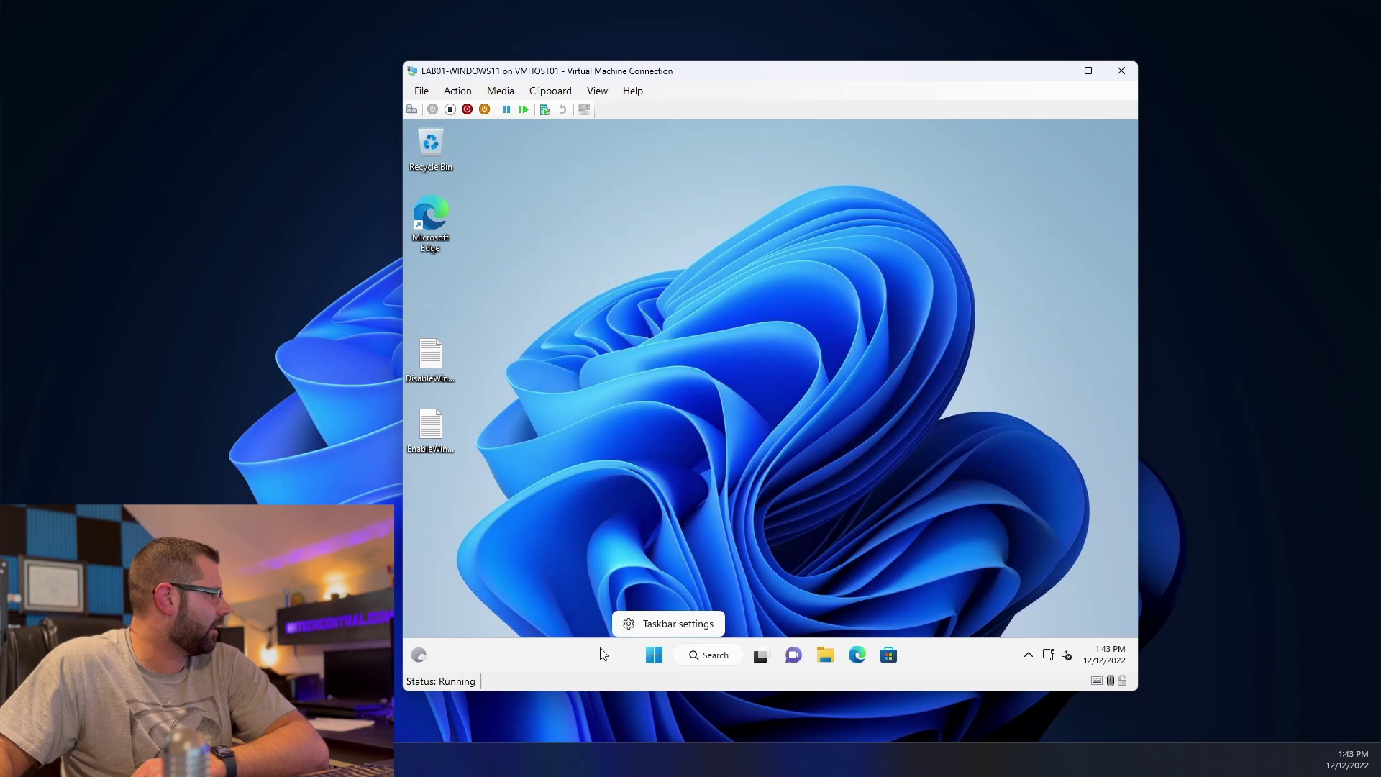
{"action": "left_click", "coordinate": [660, 625]}
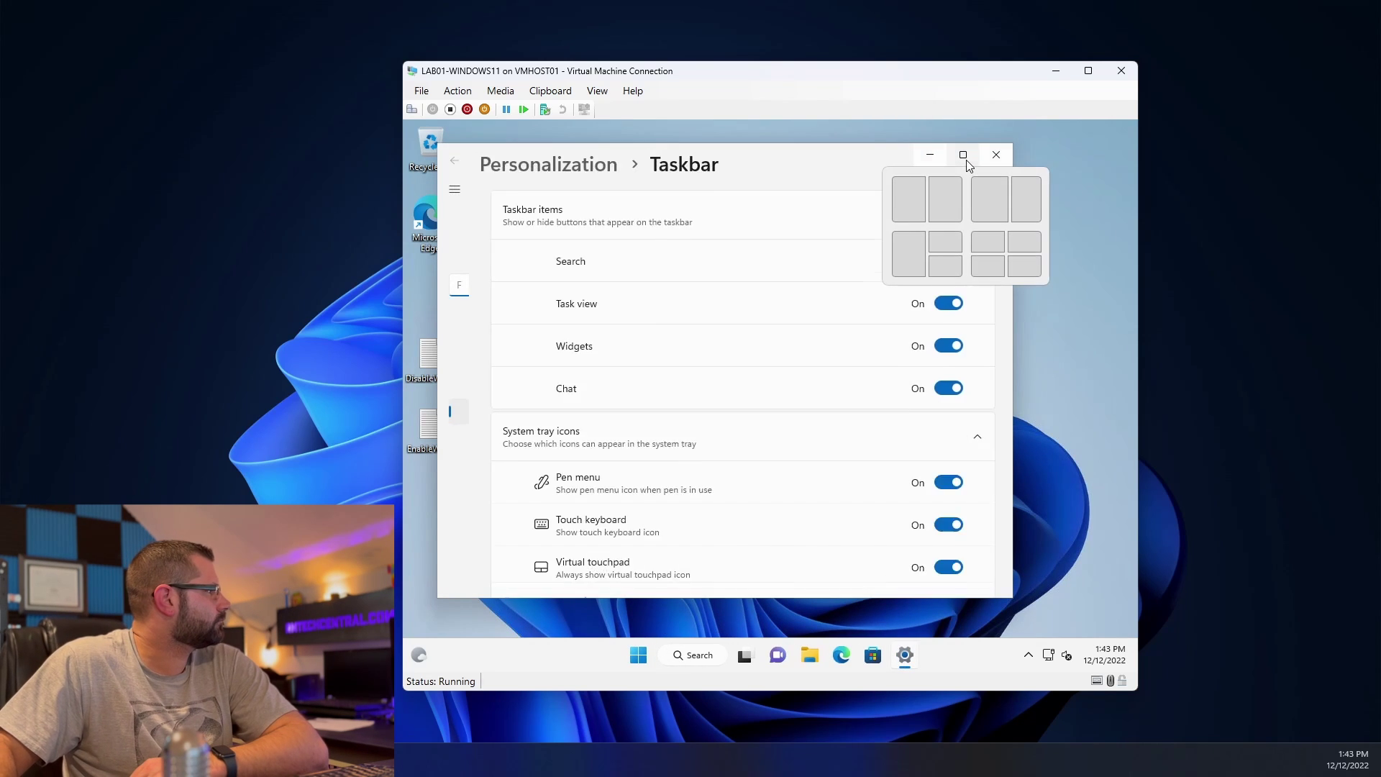
{"action": "left_click", "coordinate": [964, 156]}
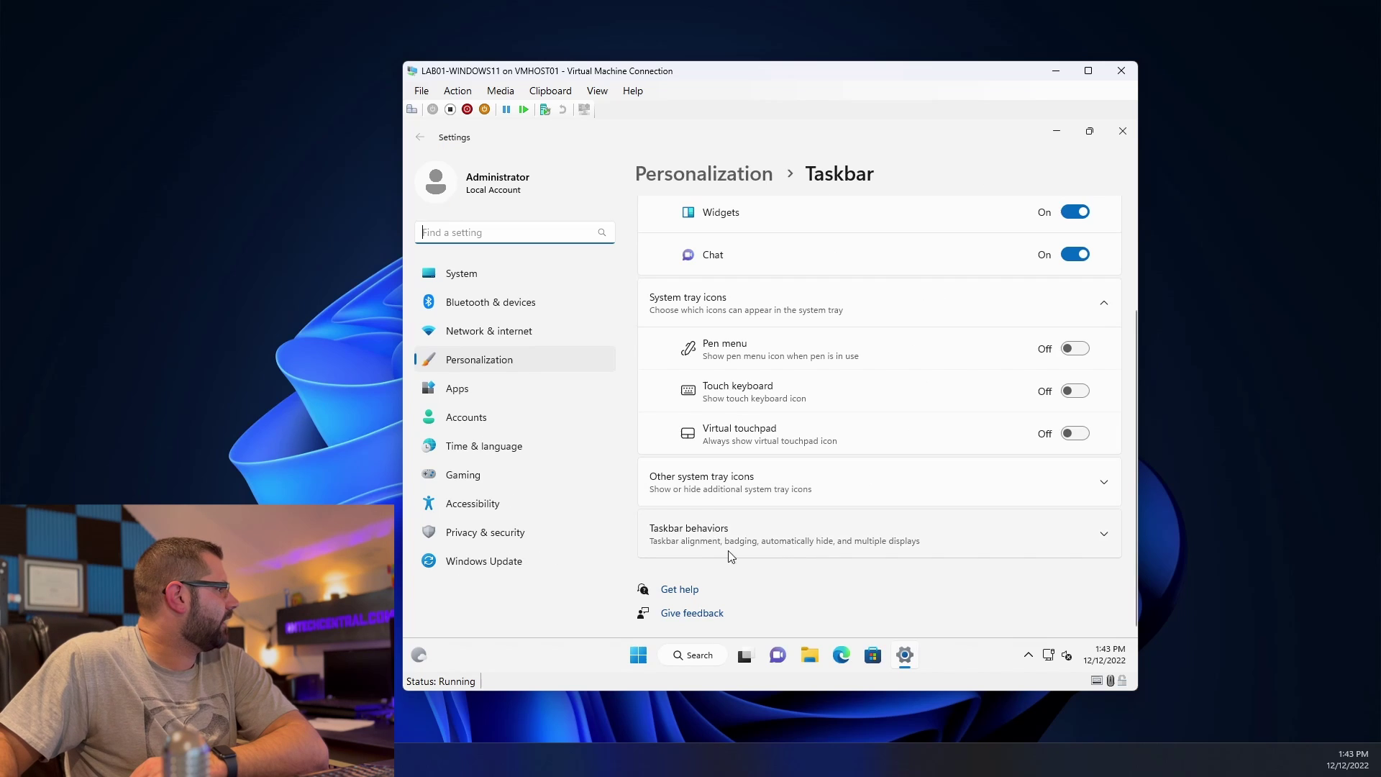
{"action": "left_click", "coordinate": [937, 533]}
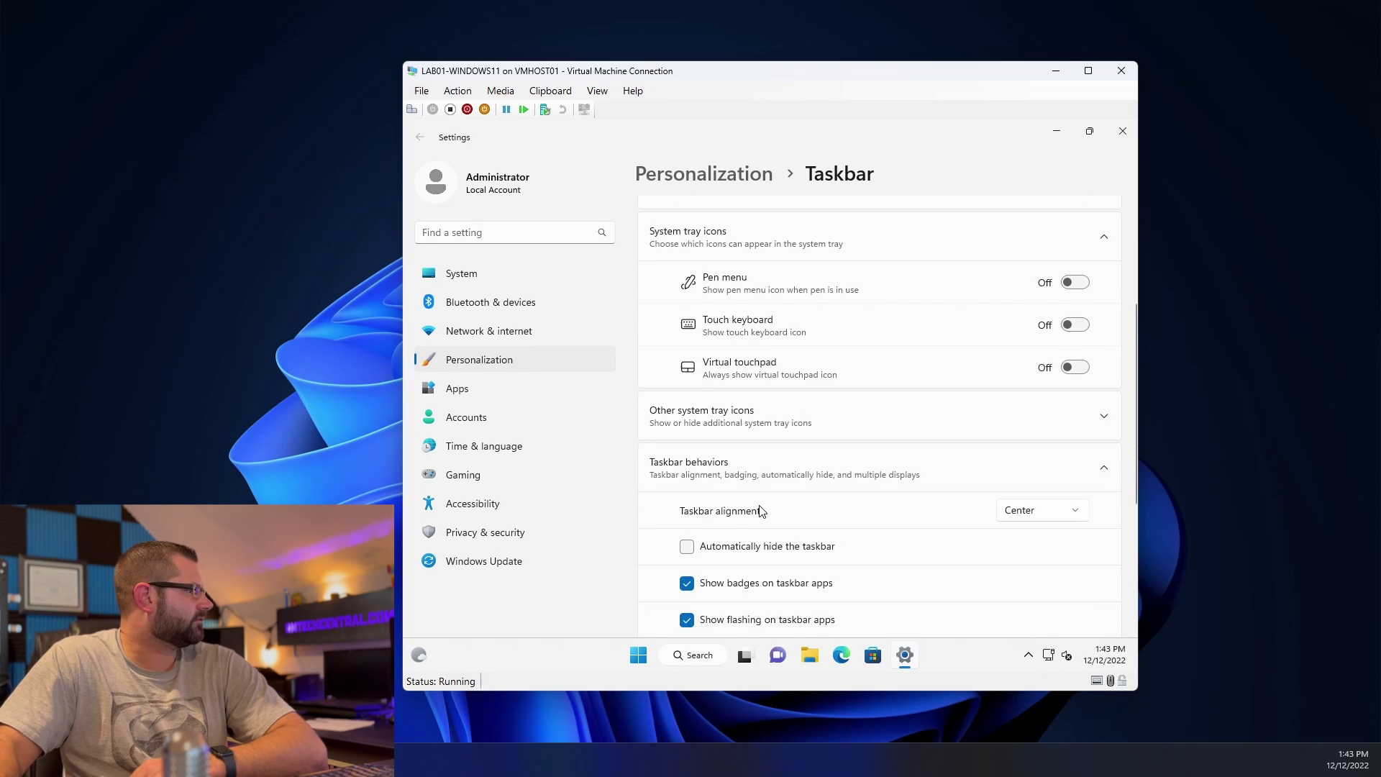
{"action": "left_click", "coordinate": [1083, 515]}
{"action": "left_click", "coordinate": [1047, 479]}
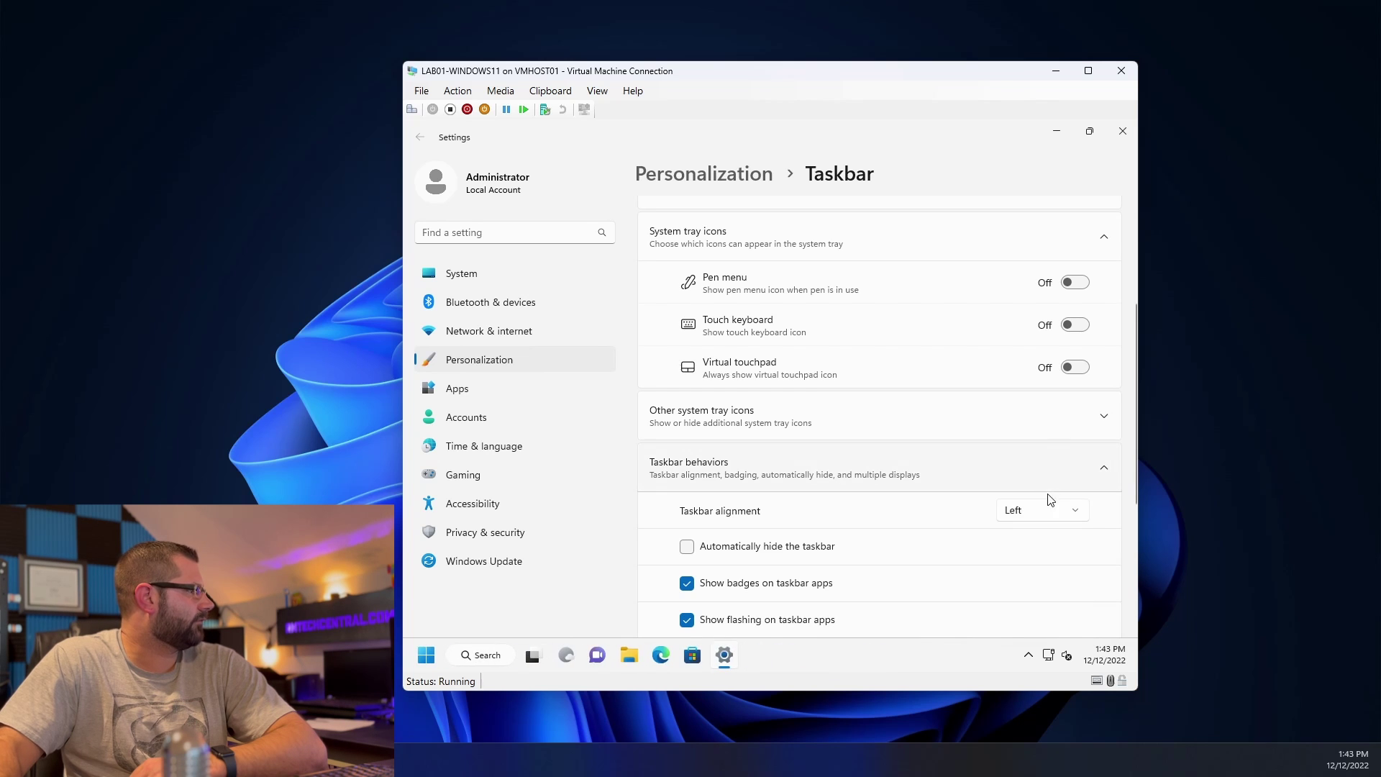
{"action": "left_click", "coordinate": [1122, 131]}
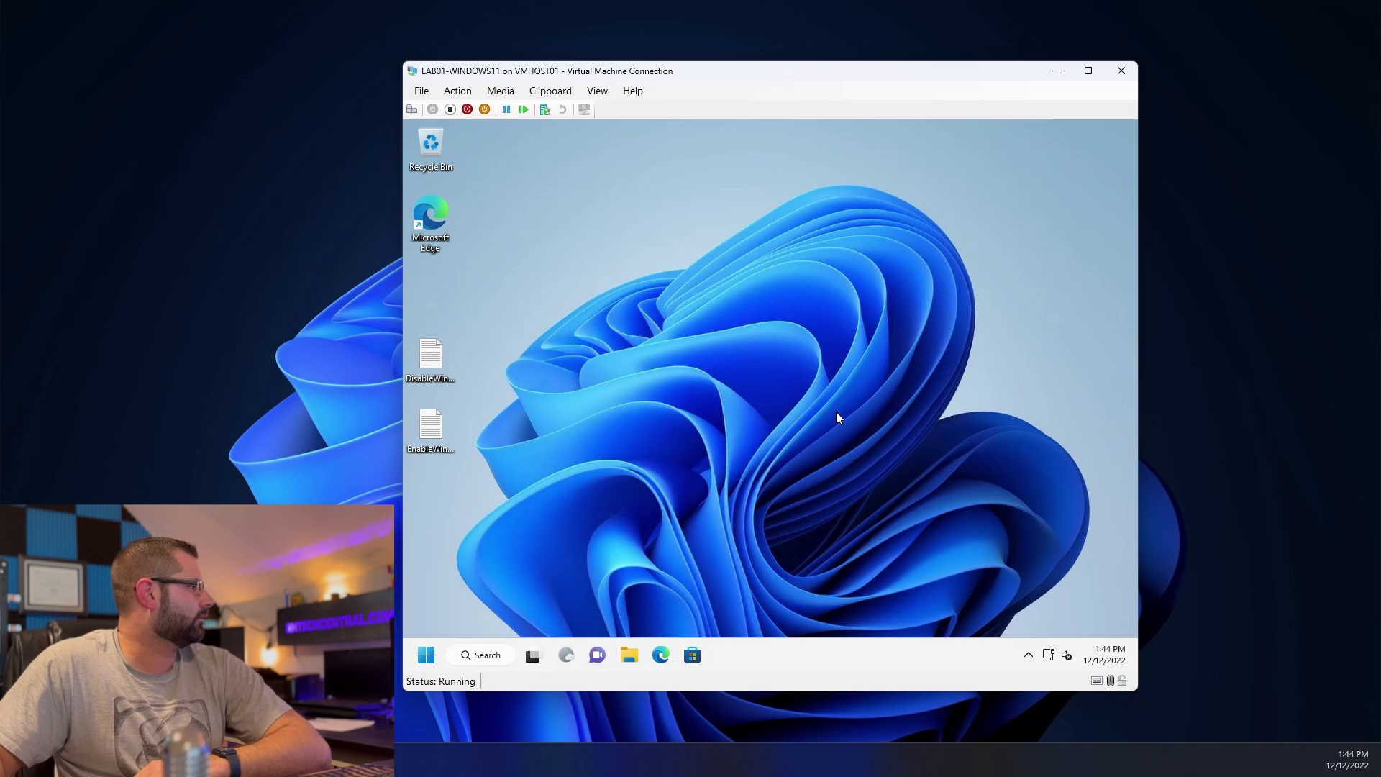
Open and close the left-aligned Start menu, then bring up the desktop's classic right-click menu
{"action": "left_click", "coordinate": [423, 649]}
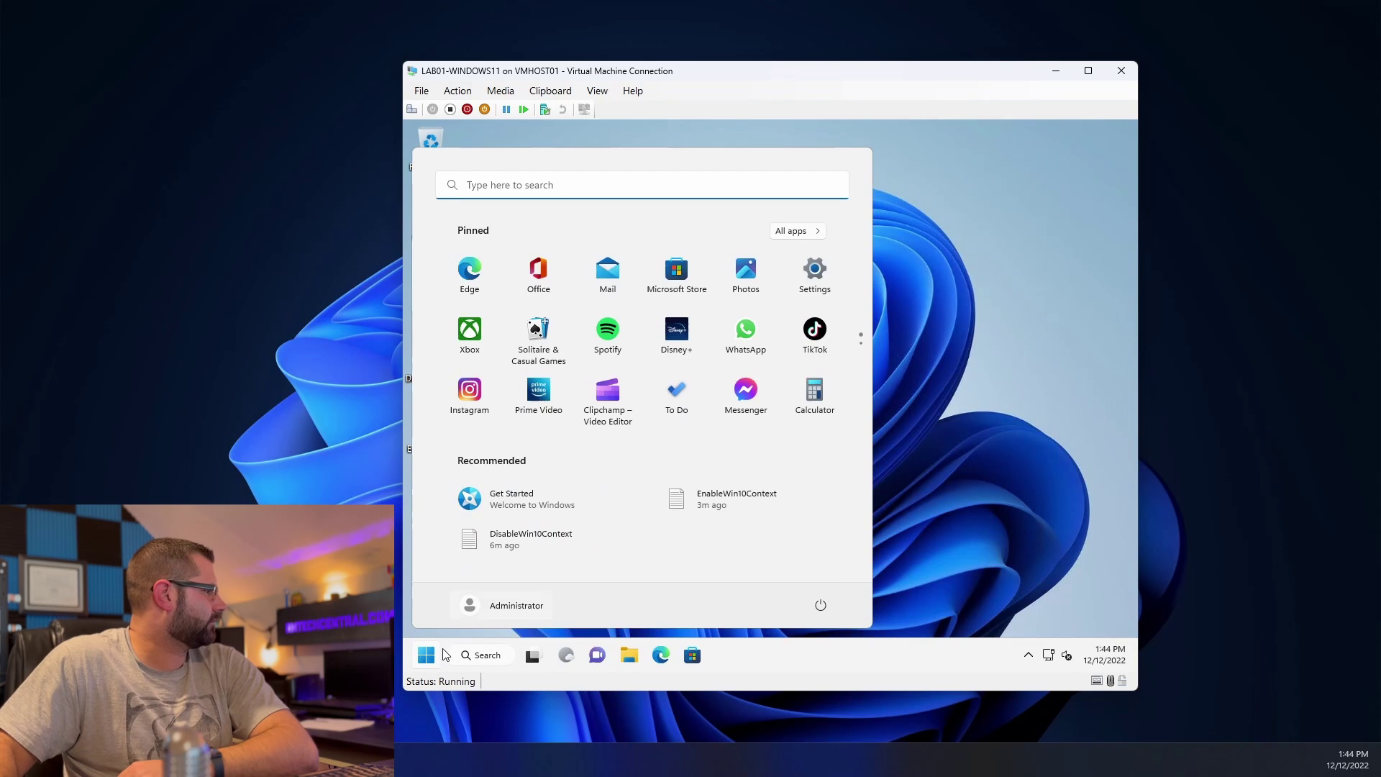
{"action": "left_click", "coordinate": [1016, 407]}
{"action": "right_click", "coordinate": [837, 303]}
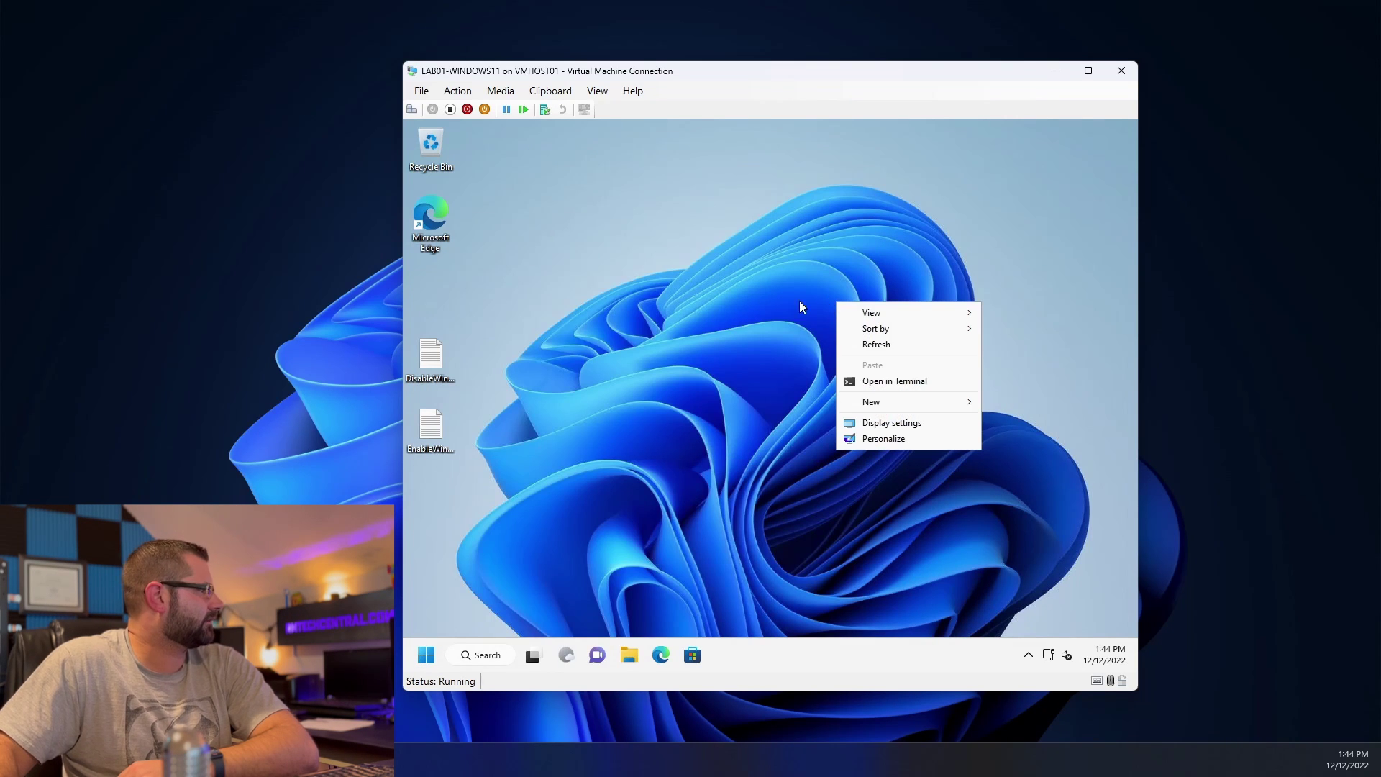